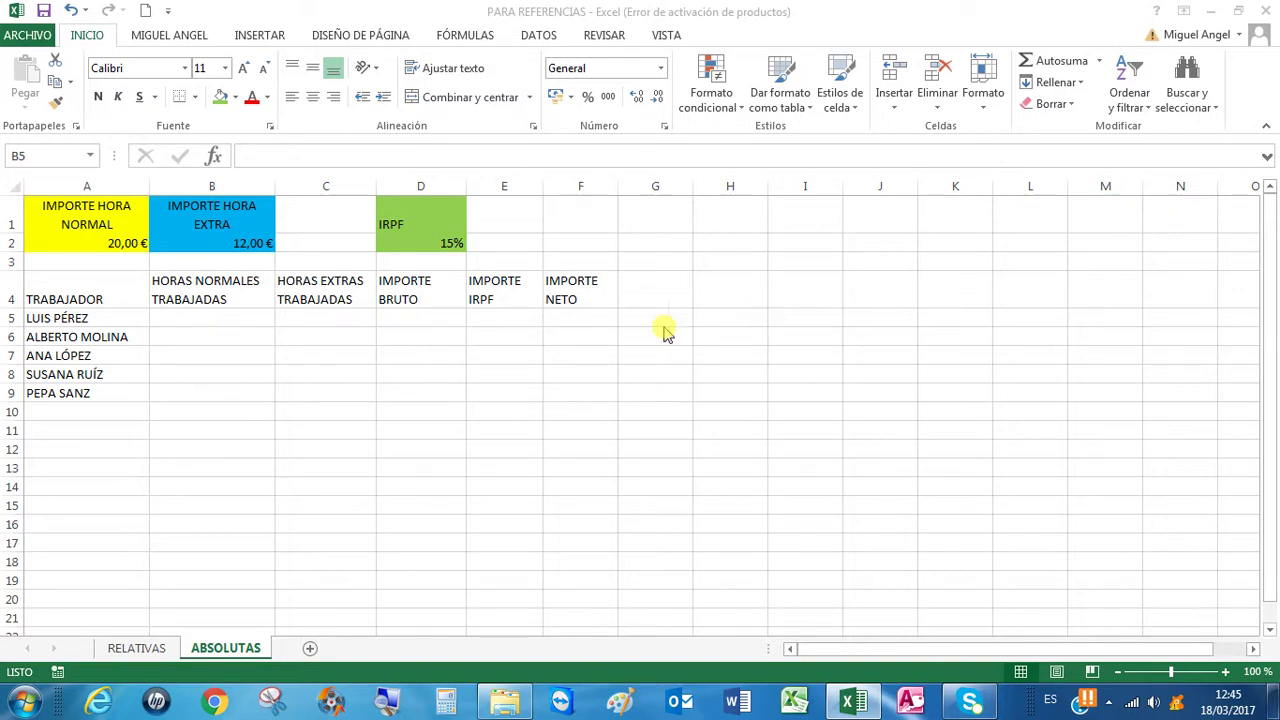
# Point out the first worker's normal hours, extra hours, IMPORTE BRUTO and IMPORTE IRPF cells.
pyautogui.click(163, 318)
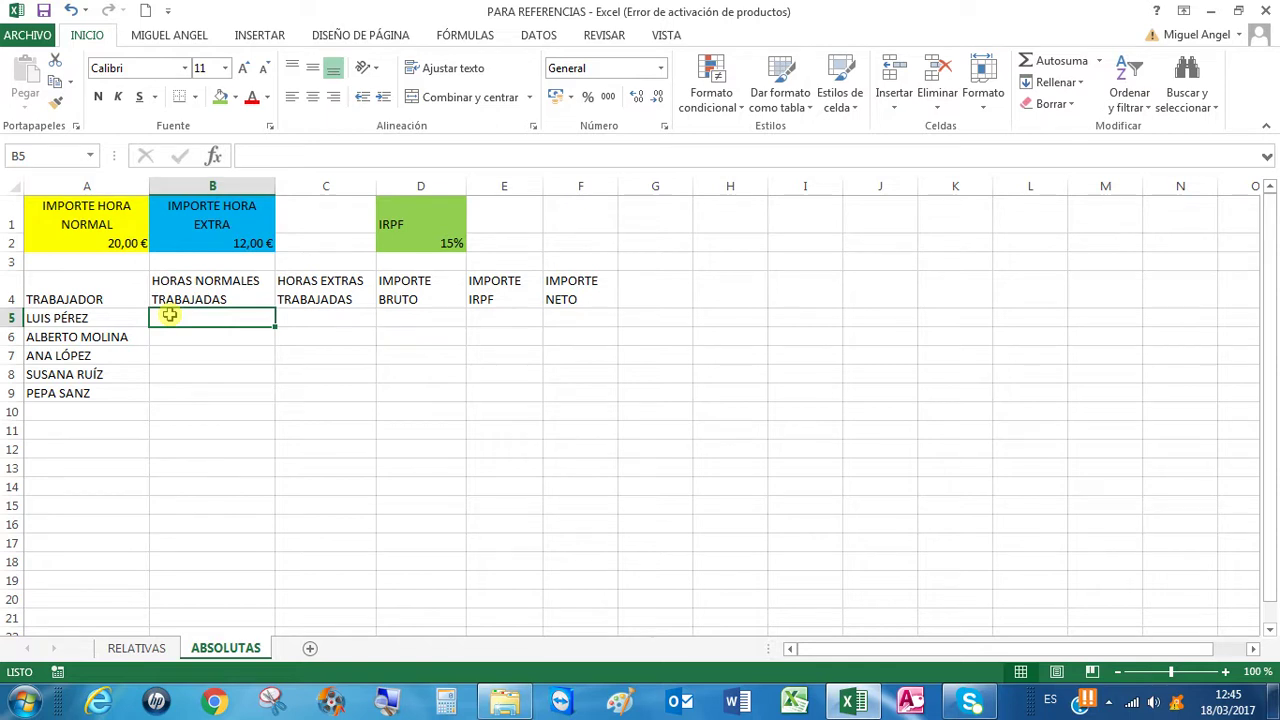
pyautogui.click(316, 321)
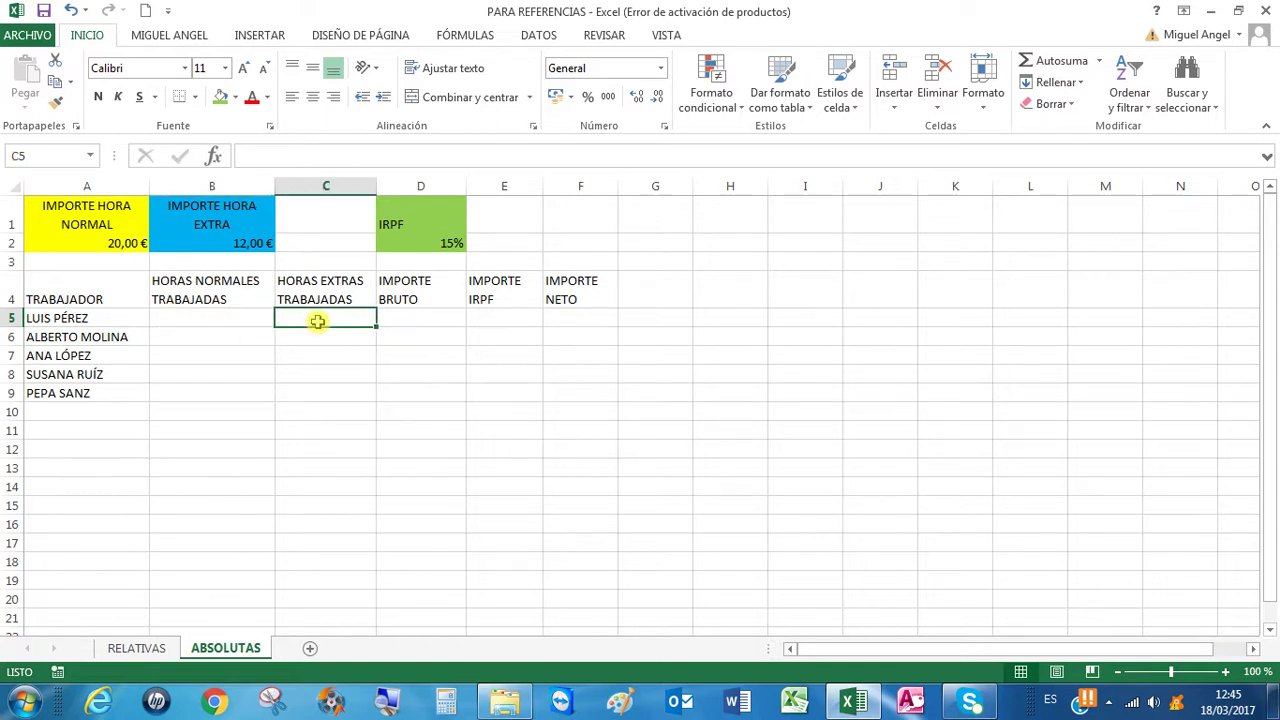
pyautogui.click(420, 322)
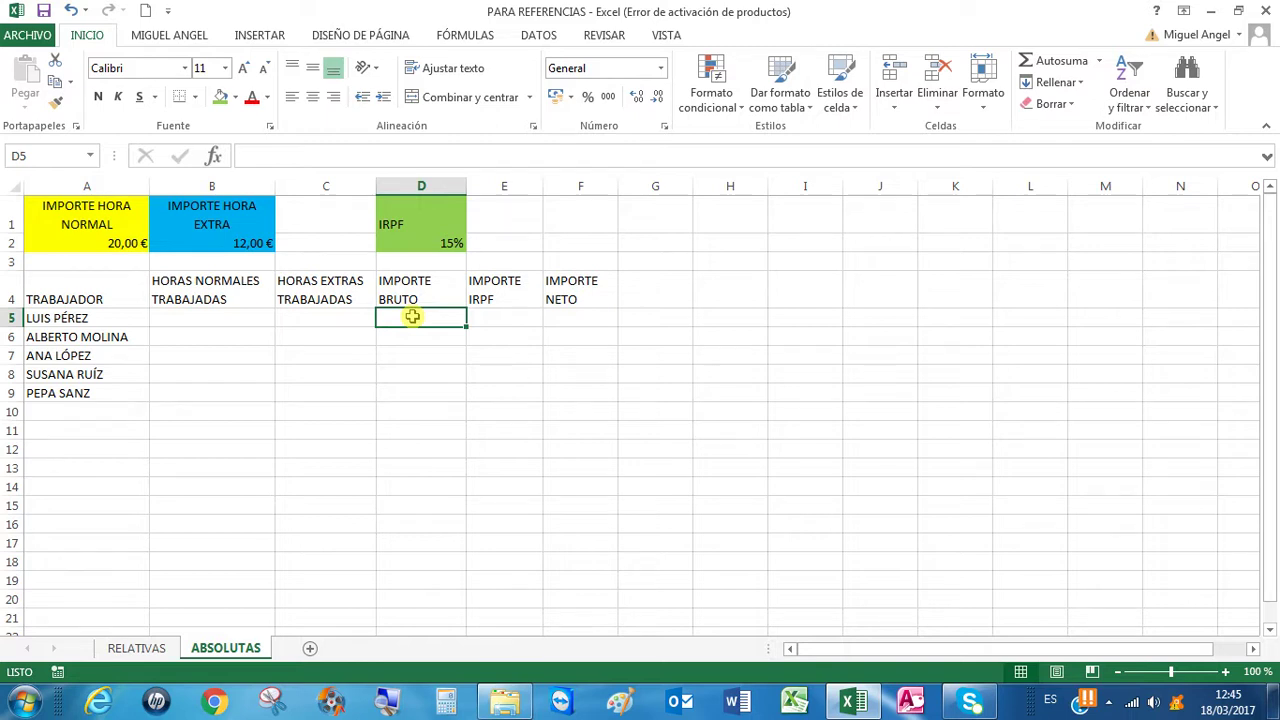
pyautogui.click(502, 321)
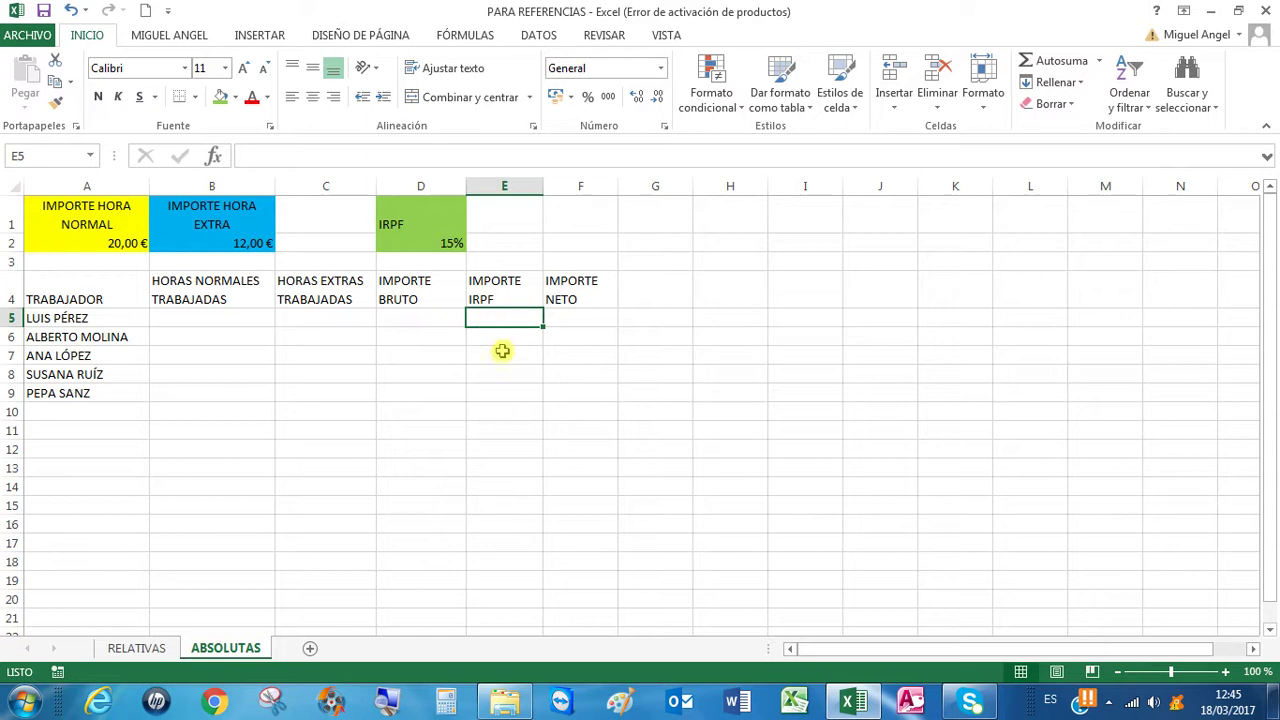
# Enter normal hours 45, 56, 14, 50 and 26 in B5:B9.
pyautogui.click(204, 318)
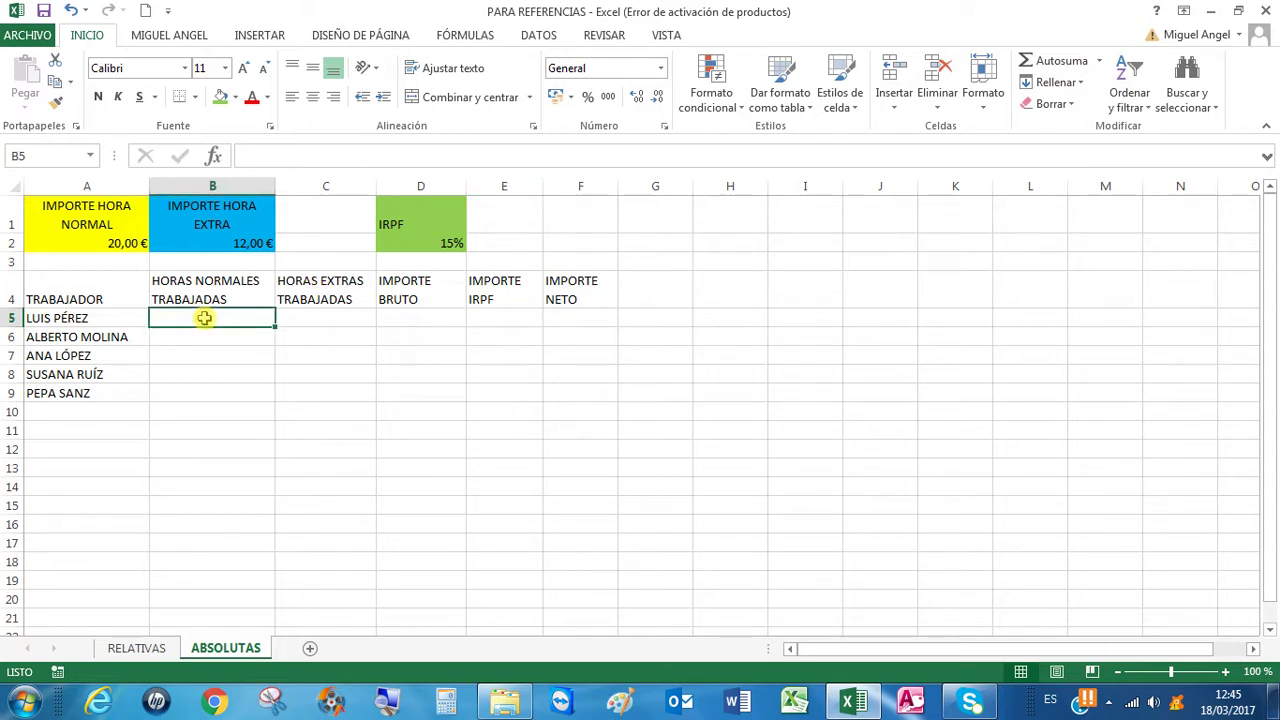
pyautogui.write('45')
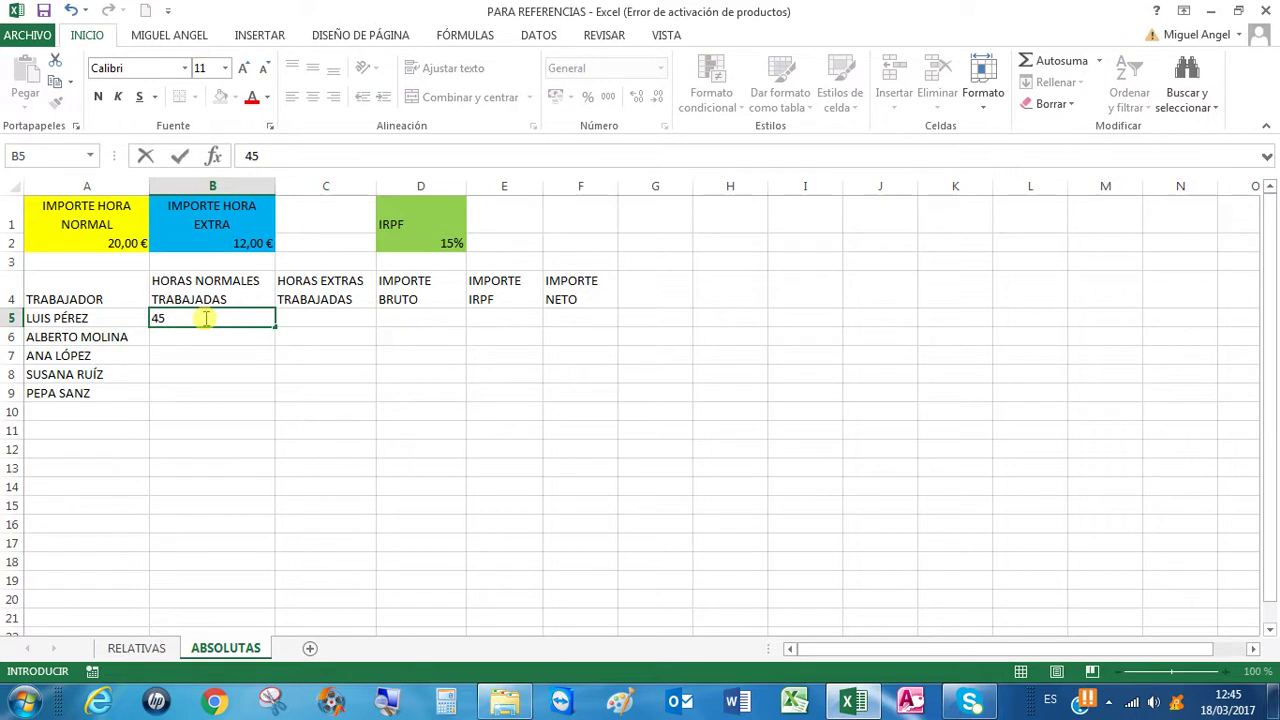
pyautogui.press('Return')
pyautogui.write('56')
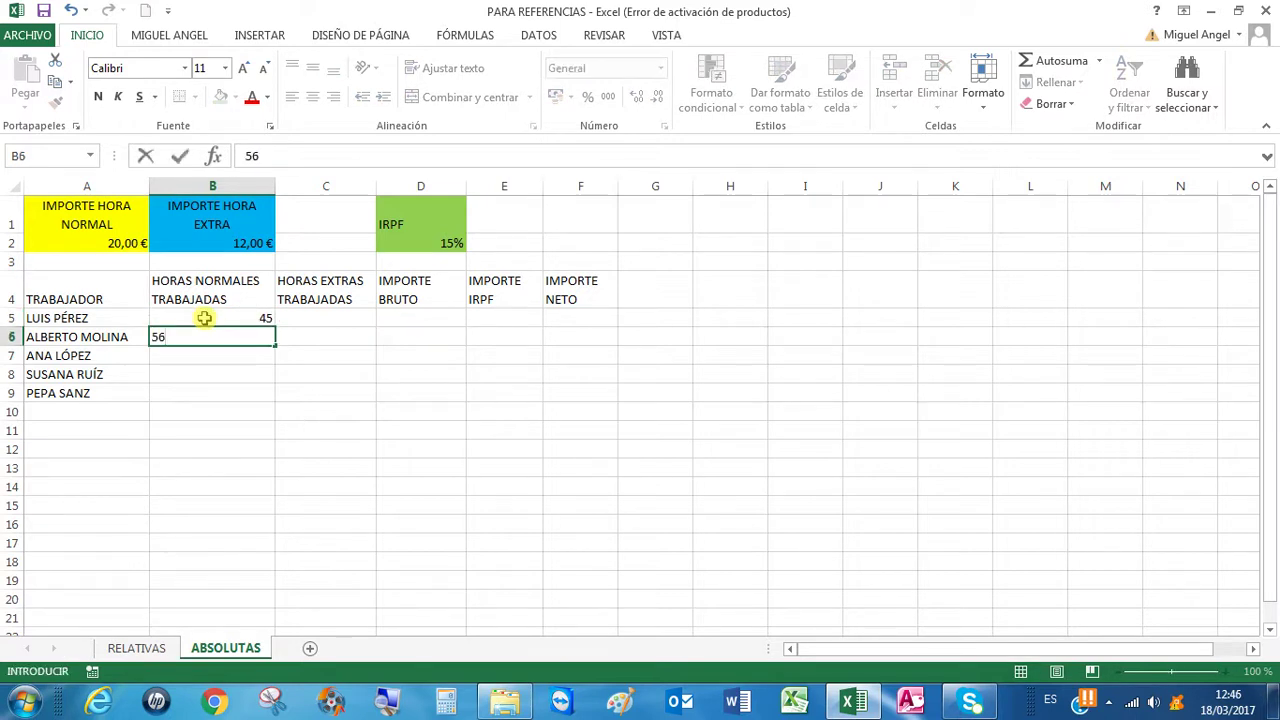
pyautogui.press('Return')
pyautogui.write('14')
pyautogui.press('Return')
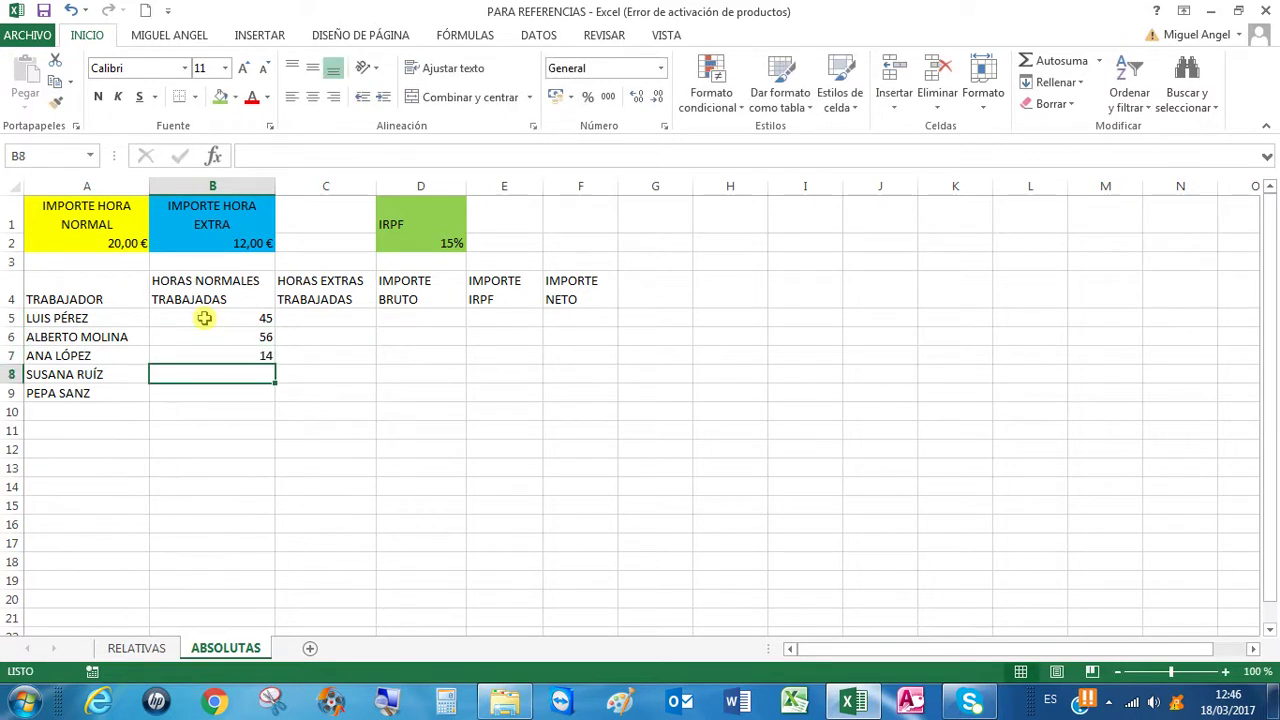
pyautogui.write('50')
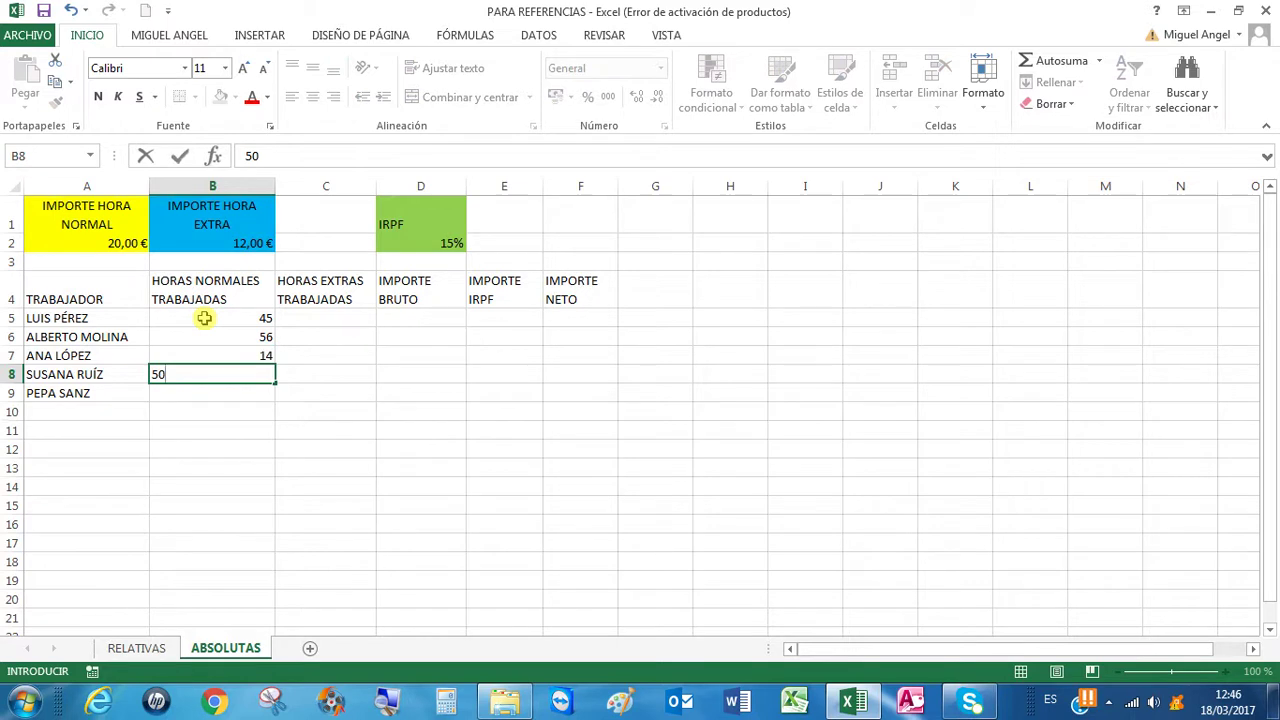
pyautogui.press('Return')
pyautogui.write('26')
pyautogui.press('Up')
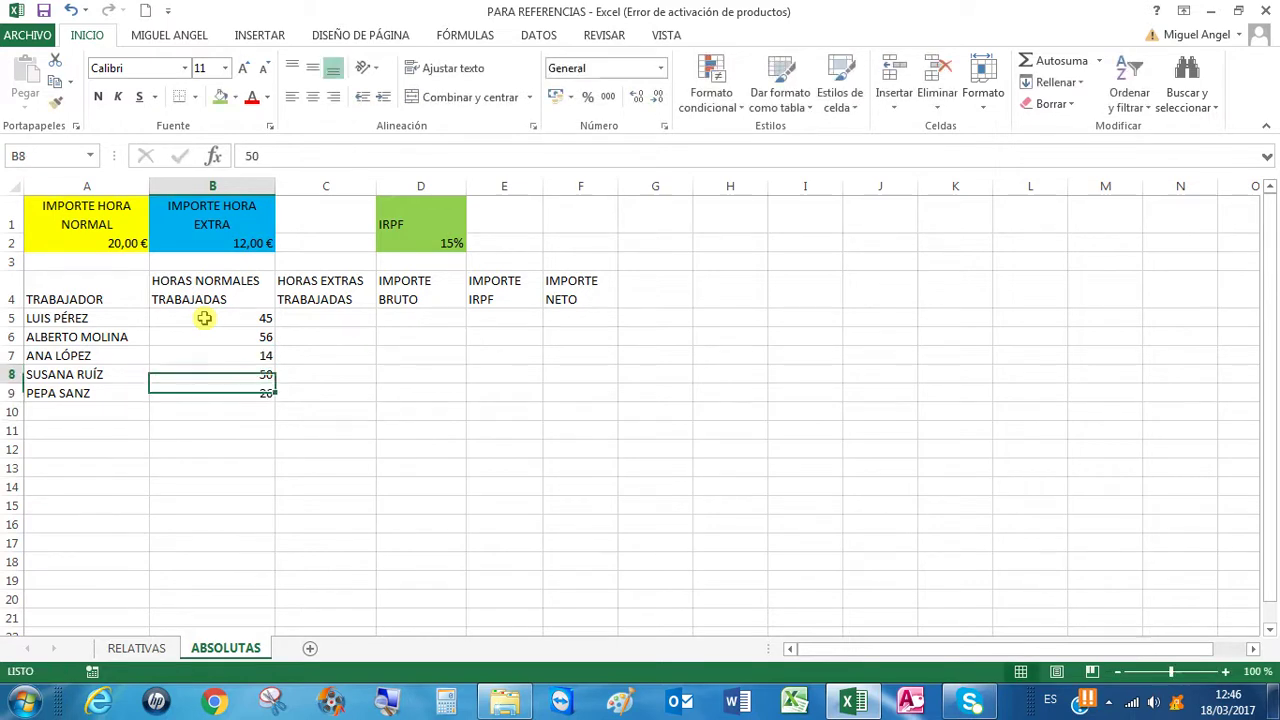
pyautogui.press('Up')
pyautogui.press('Up')
pyautogui.press('Up')
# Enter extra hours 5, 6, 7, 4 and 3 in C5:C9.
pyautogui.press('Right')
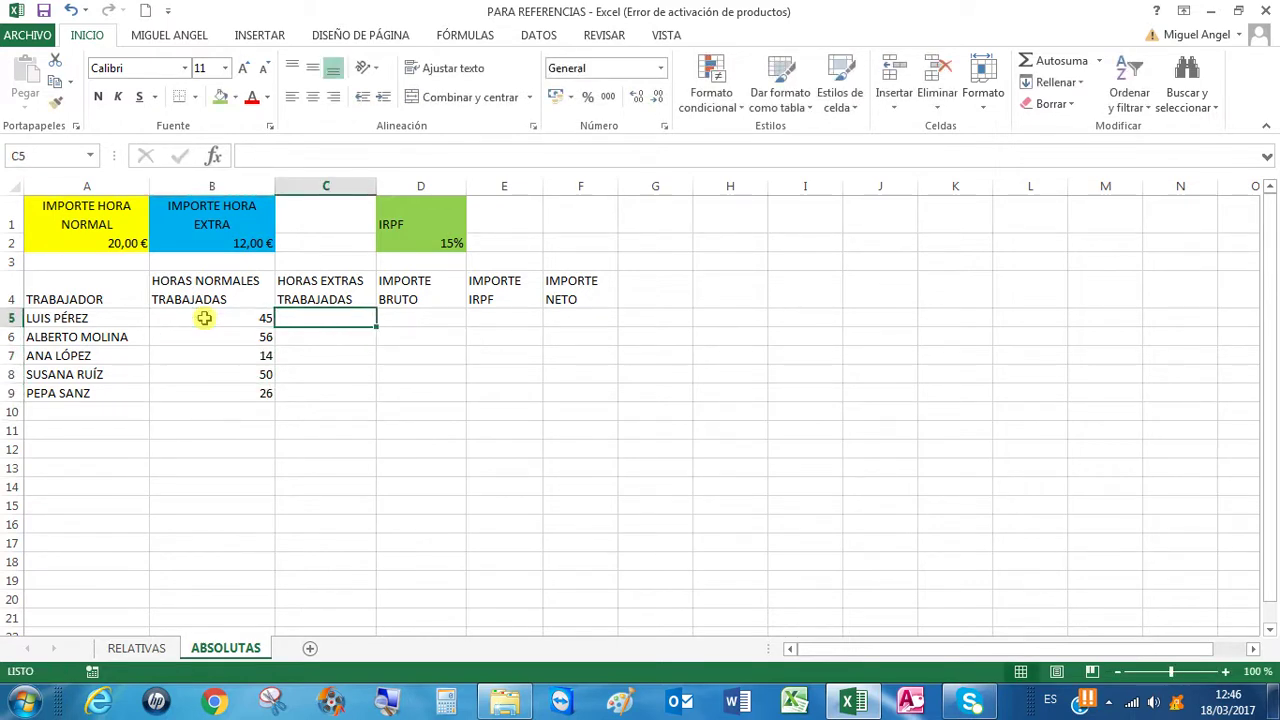
pyautogui.write('5')
pyautogui.press('Return')
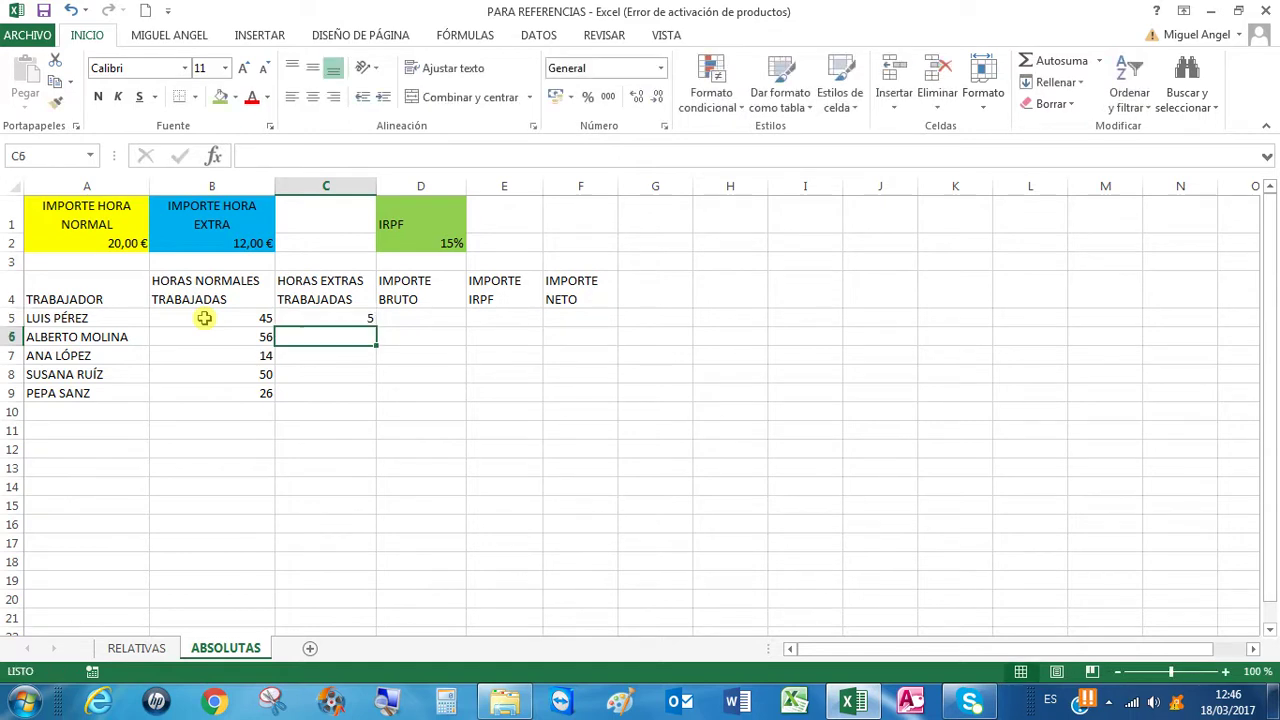
pyautogui.write('6')
pyautogui.press('Return')
pyautogui.write('7')
pyautogui.press('Return')
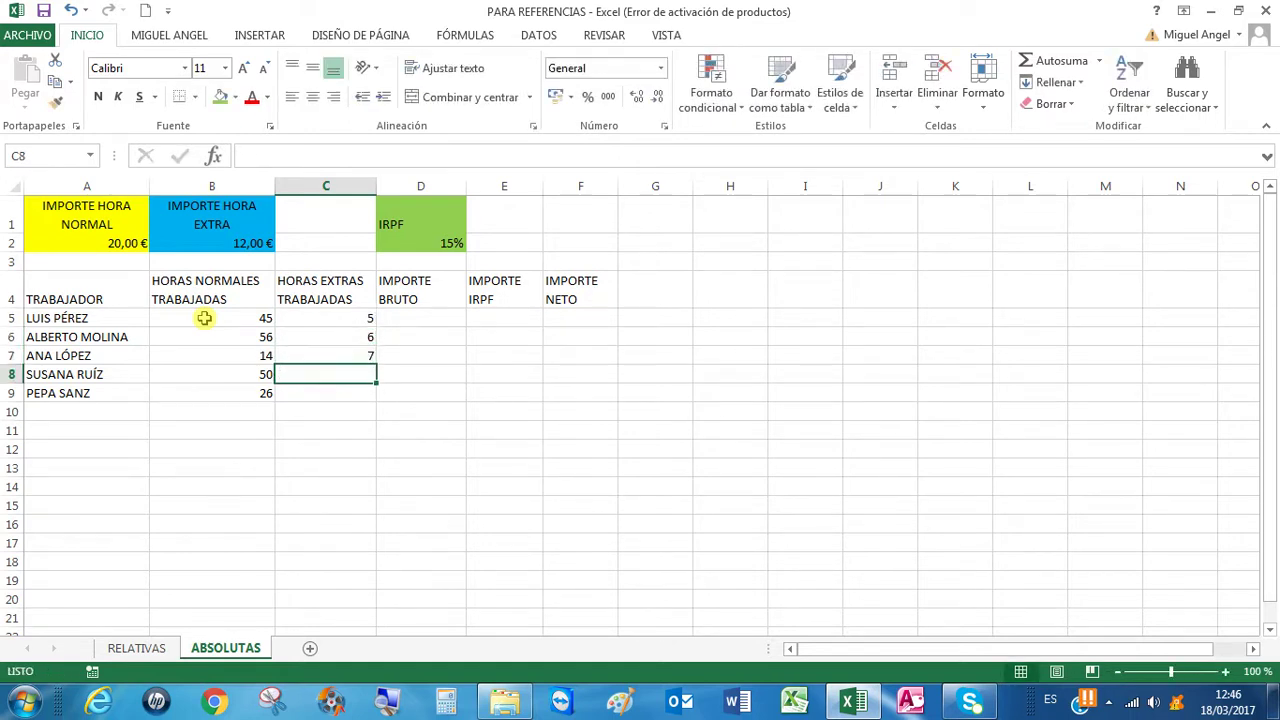
pyautogui.write('4')
pyautogui.press('Return')
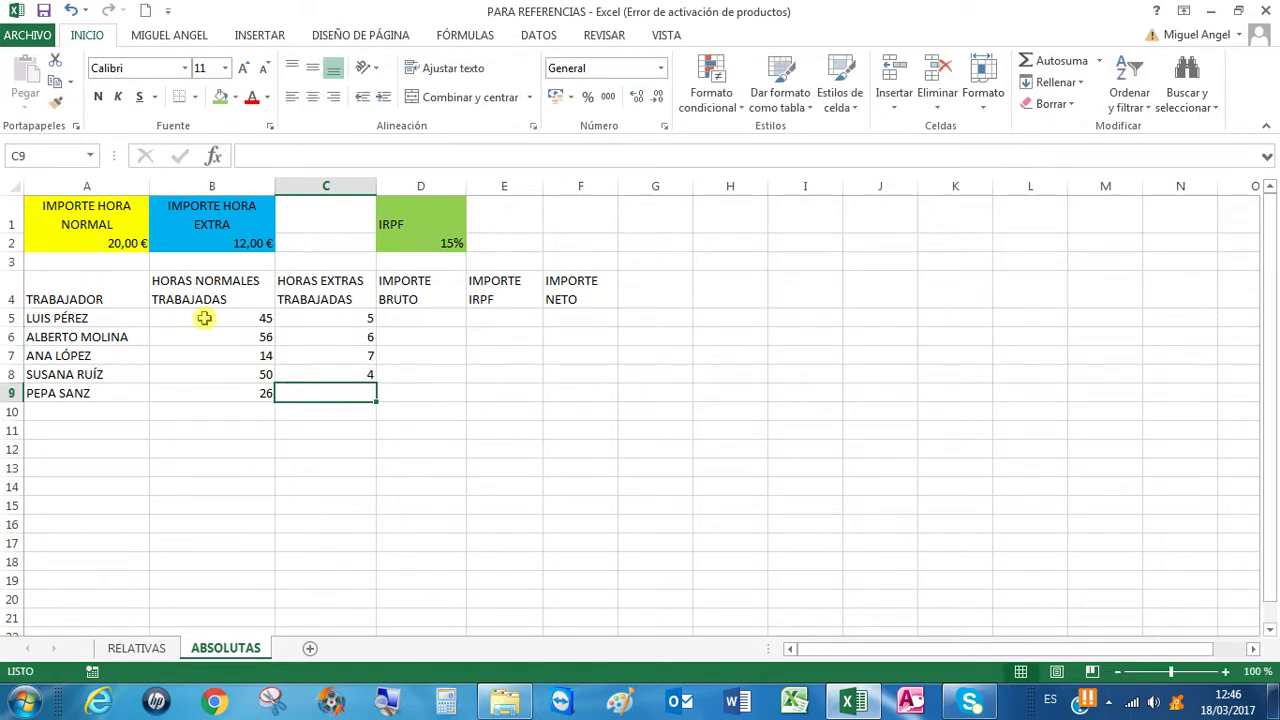
pyautogui.write('3')
pyautogui.press('Return')
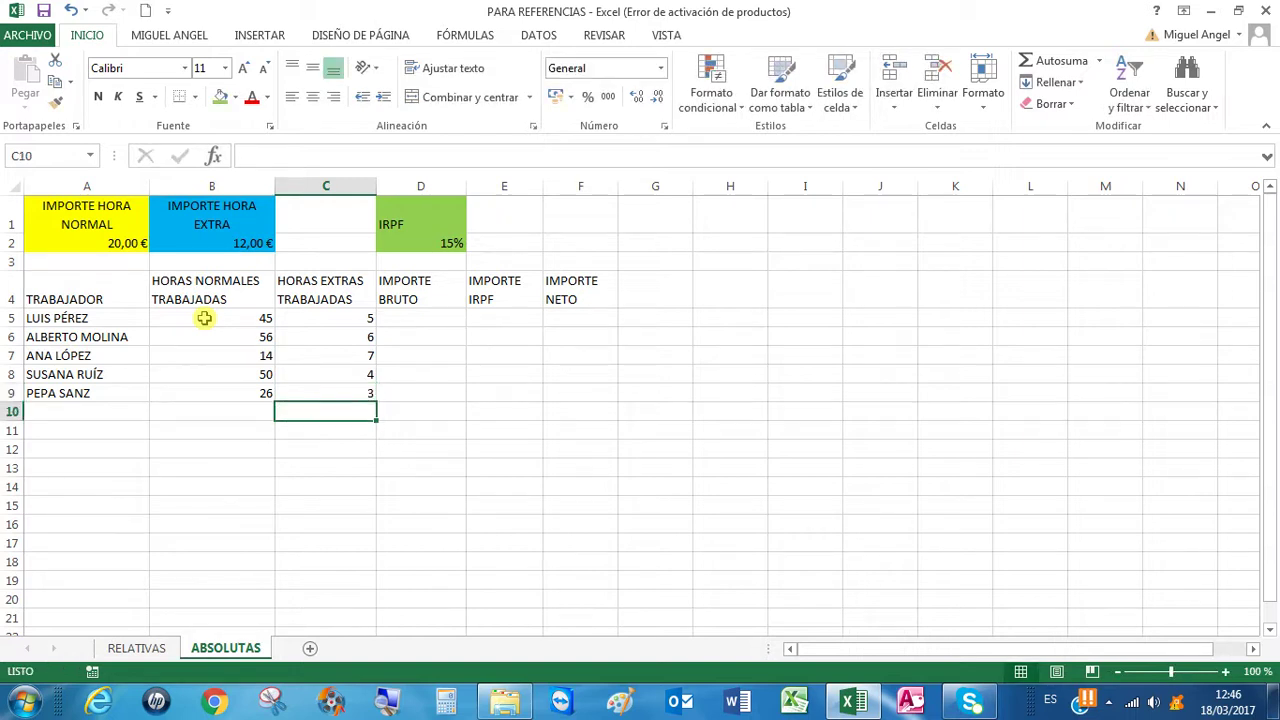
pyautogui.click(408, 320)
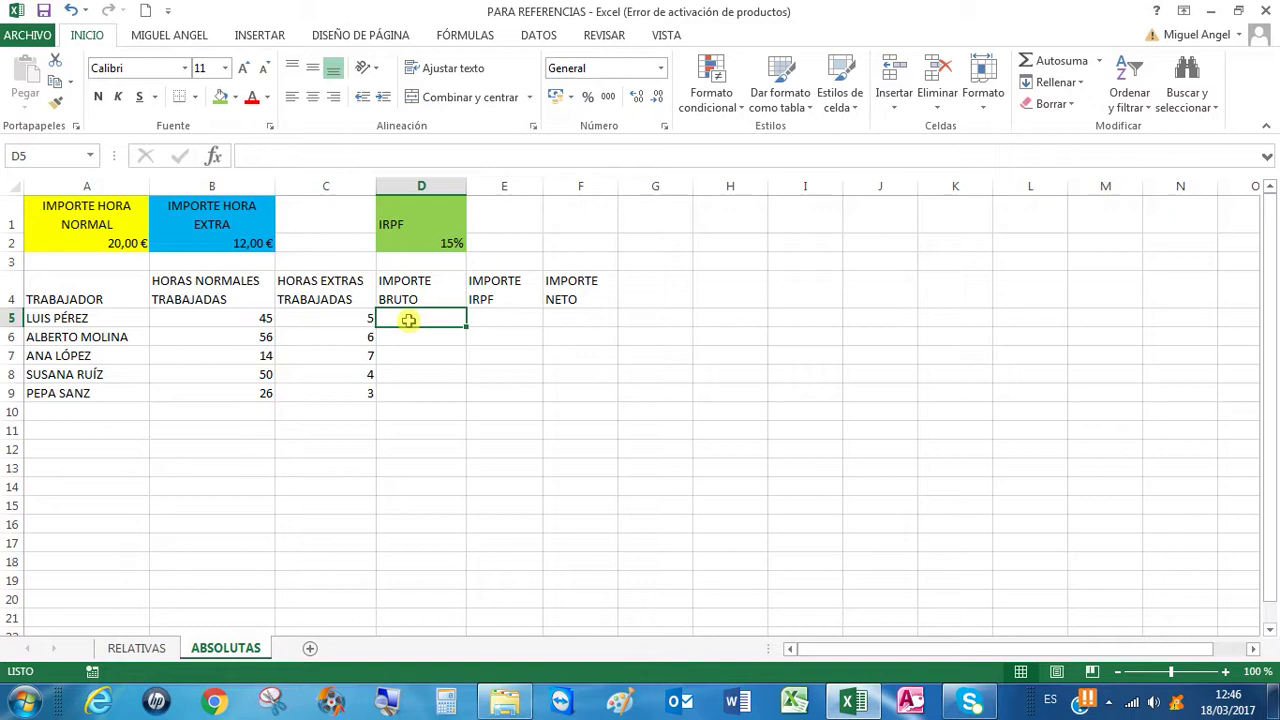
# Enter =B5*A2+C5*B2 in D5, giving a gross amount of 960,00 €.
pyautogui.write('=')
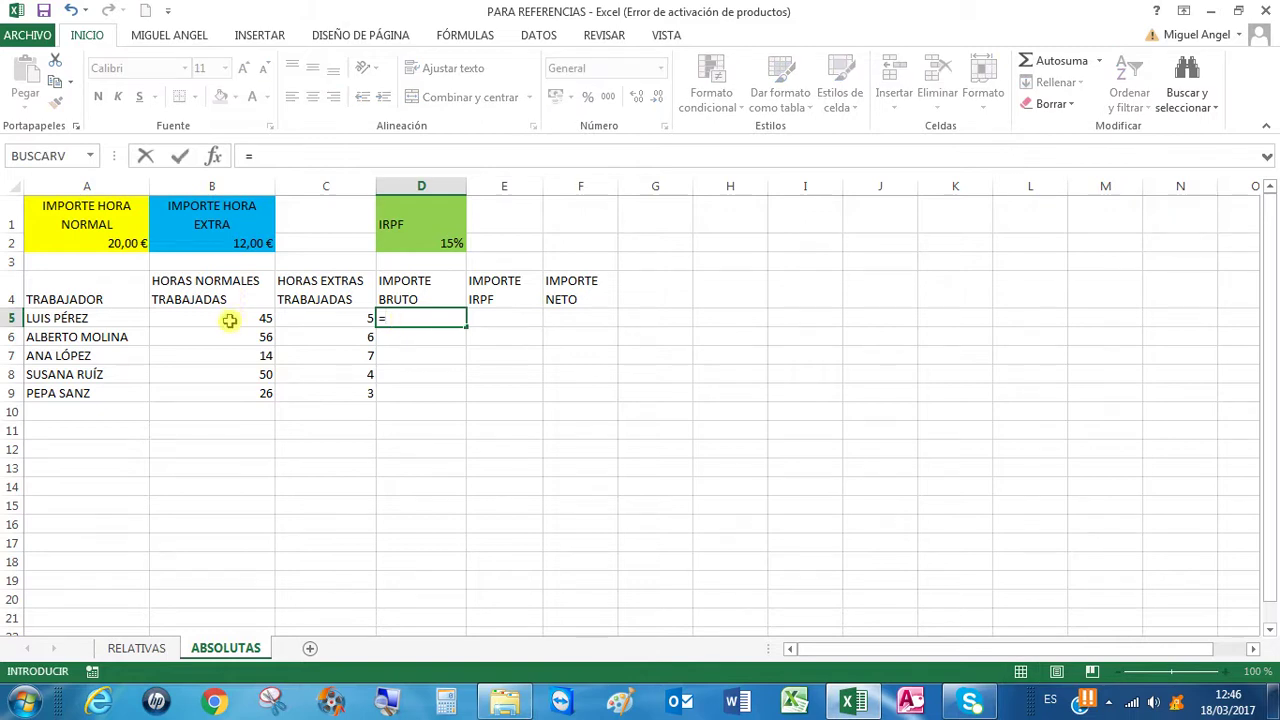
pyautogui.click(231, 321)
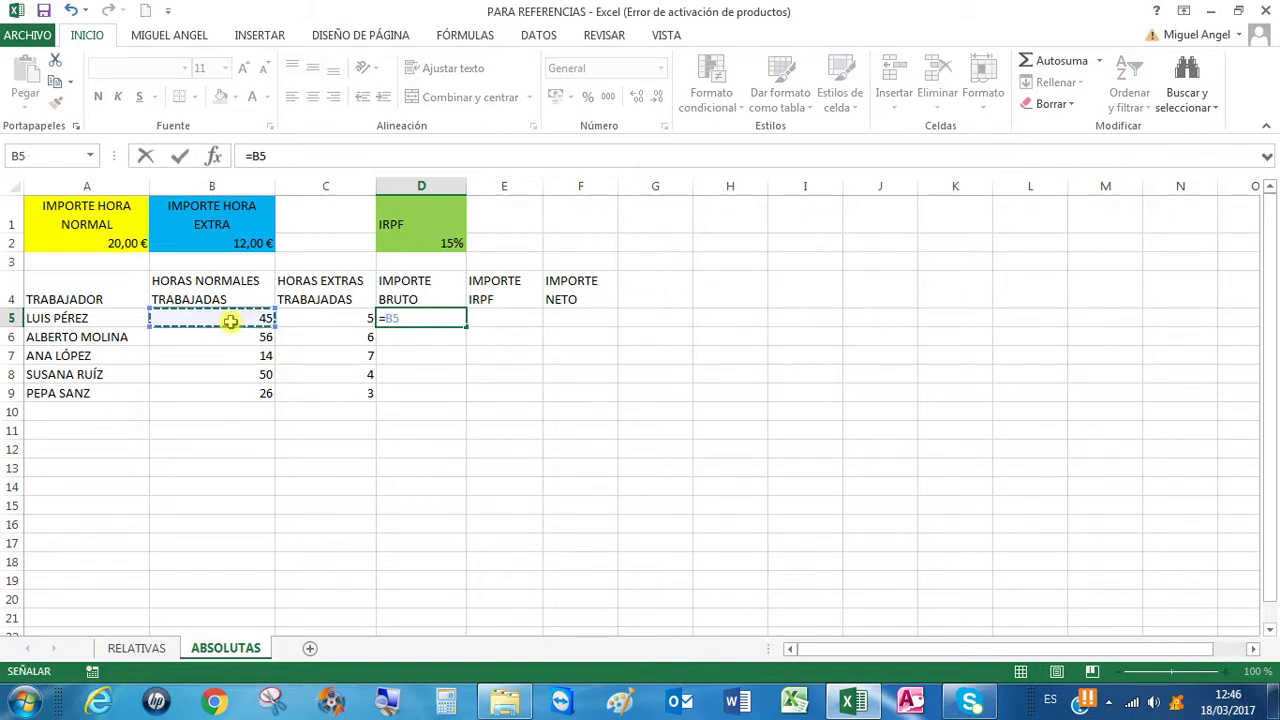
pyautogui.write('*')
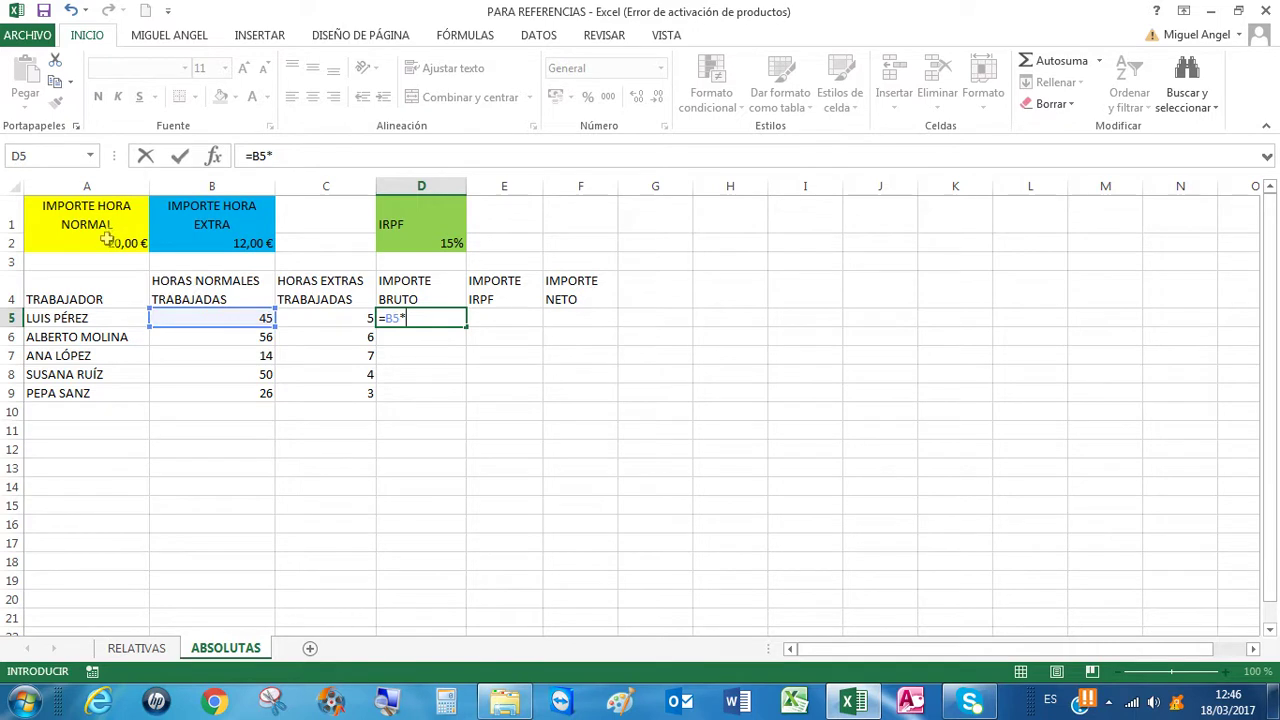
pyautogui.click(109, 238)
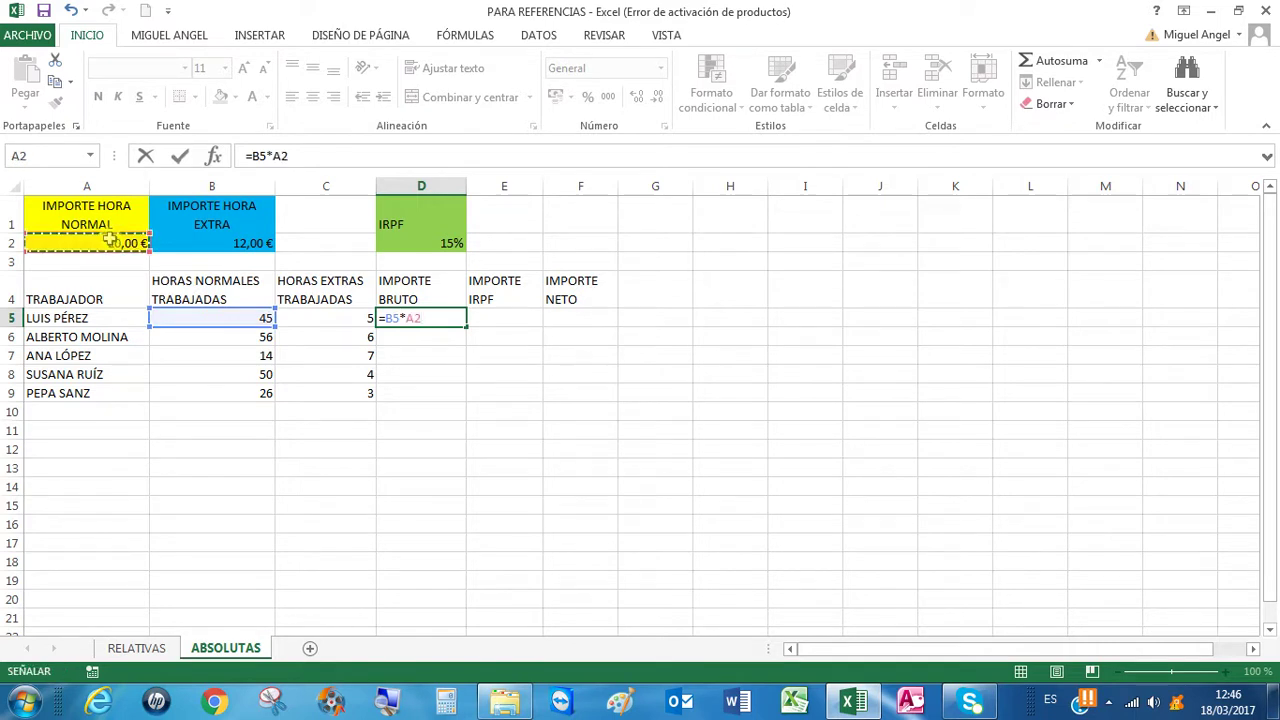
pyautogui.write('+')
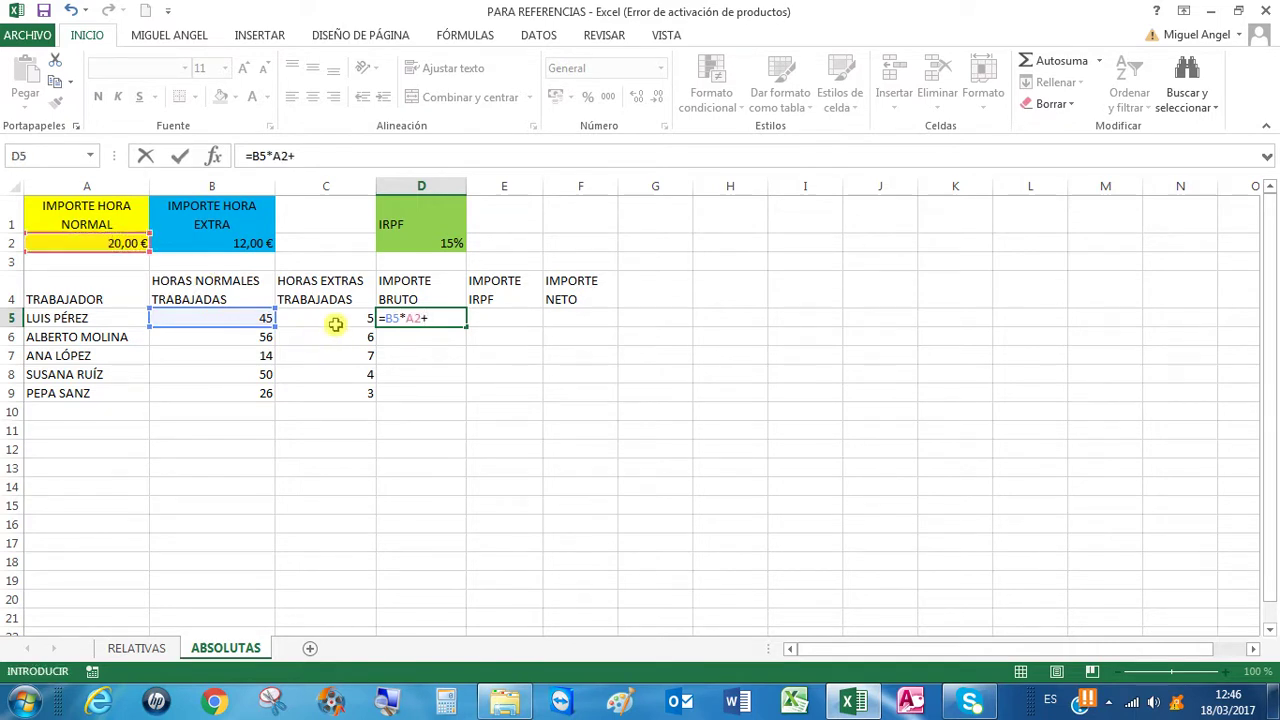
pyautogui.click(334, 322)
pyautogui.write('*')
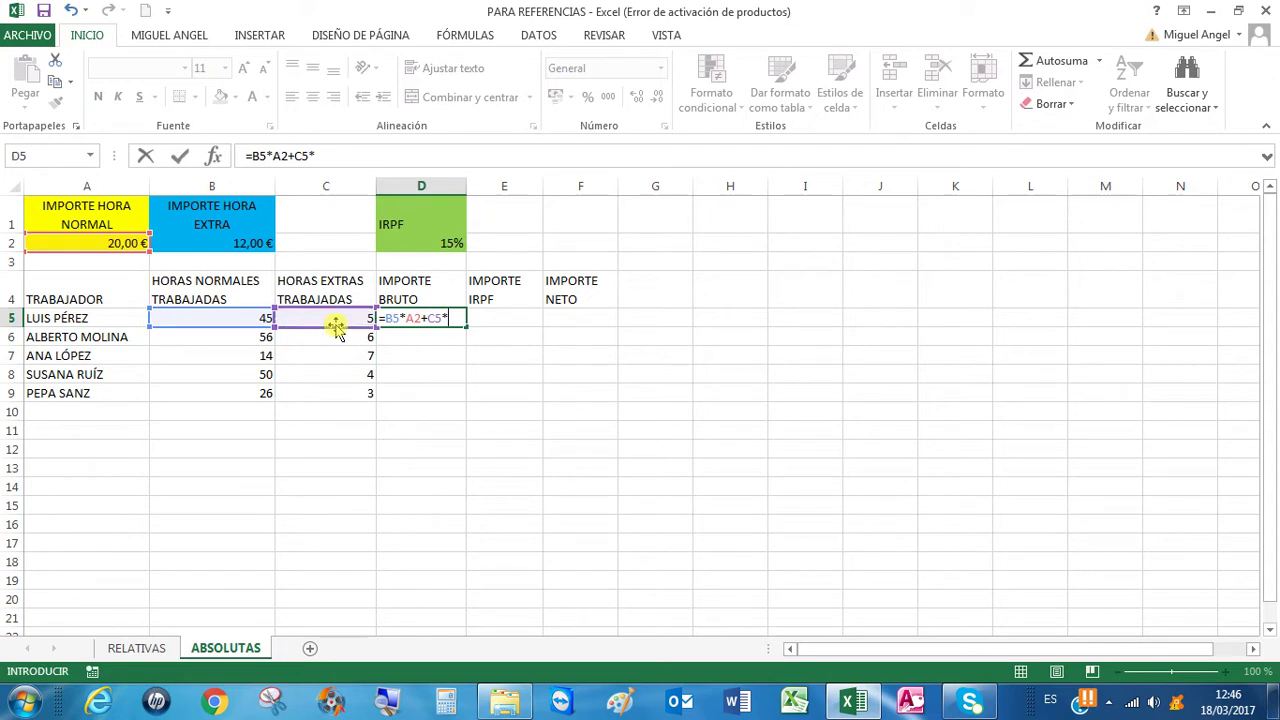
pyautogui.click(232, 230)
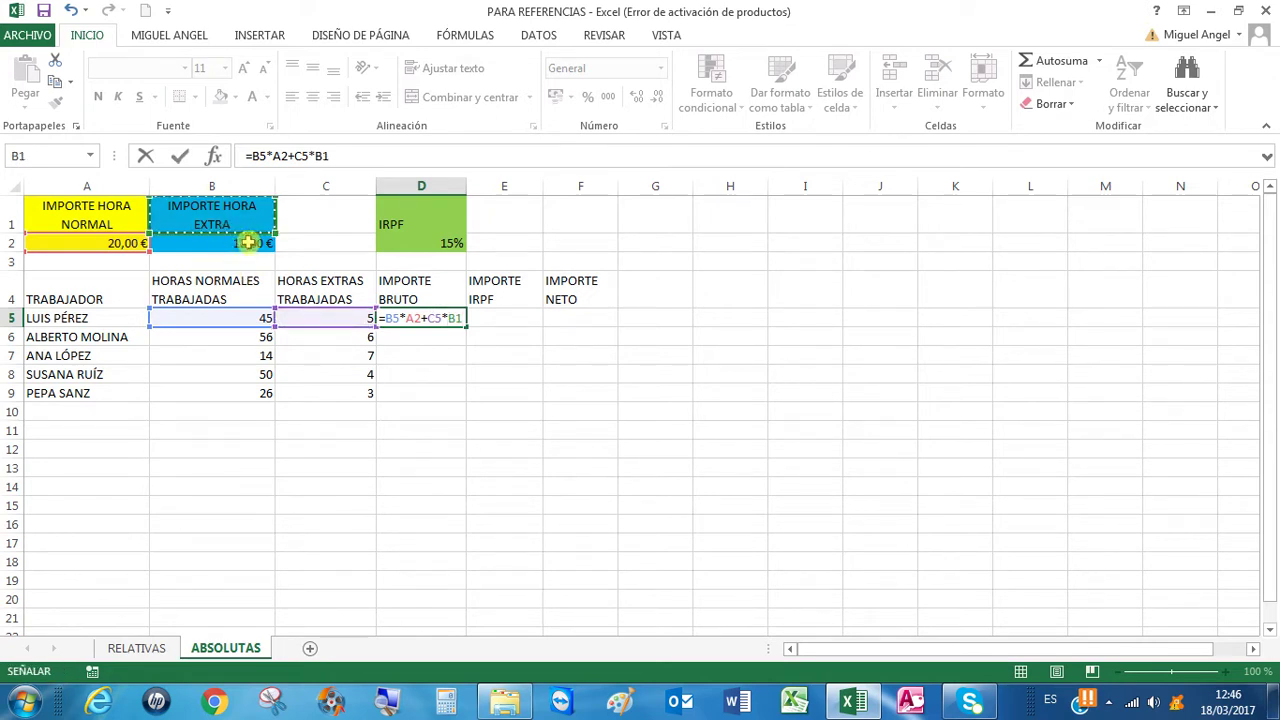
pyautogui.click(234, 244)
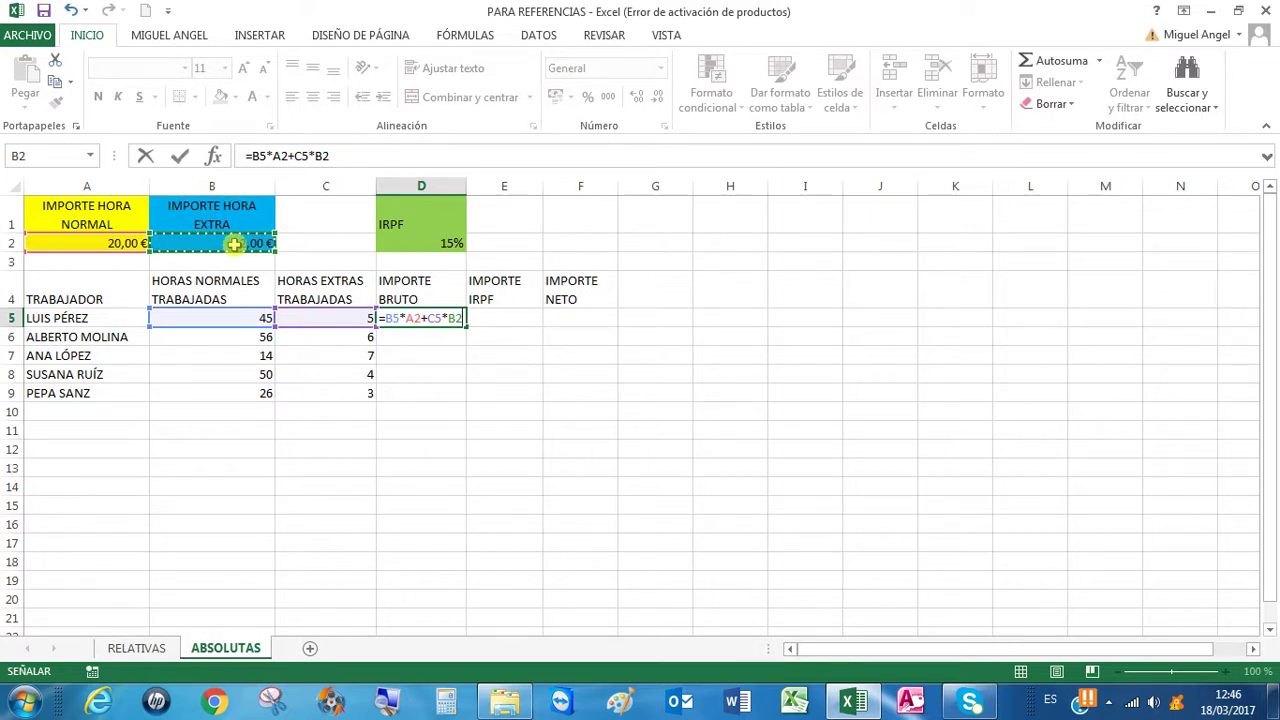
pyautogui.press('Return')
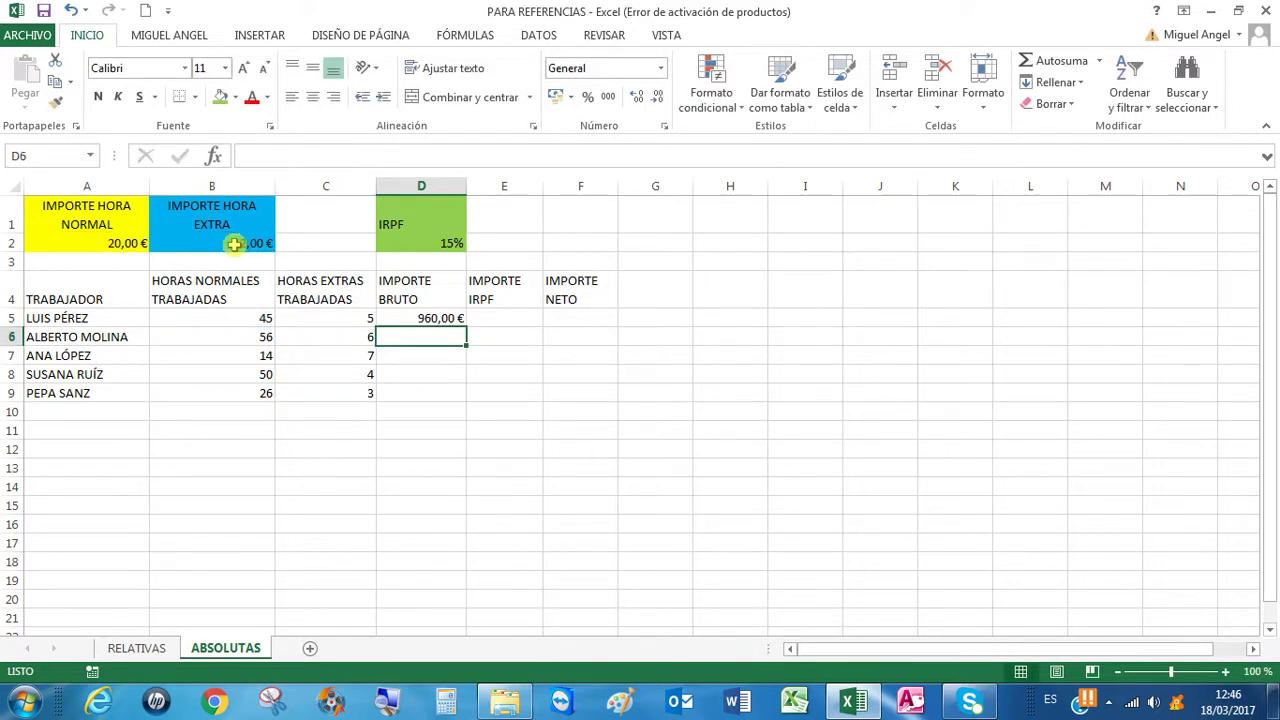
pyautogui.click(441, 317)
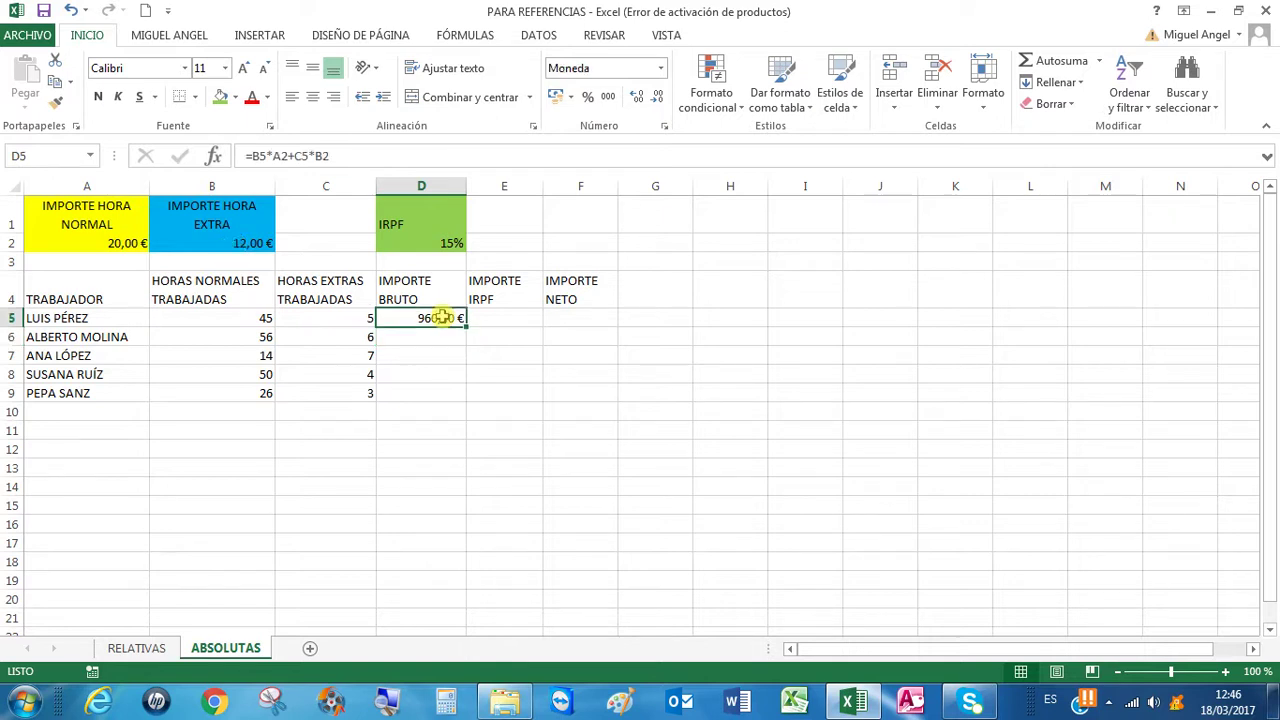
# Trace the precedents of D5 on the FÓRMULAS tab, then remove the arrows.
pyautogui.click(462, 36)
pyautogui.click(748, 62)
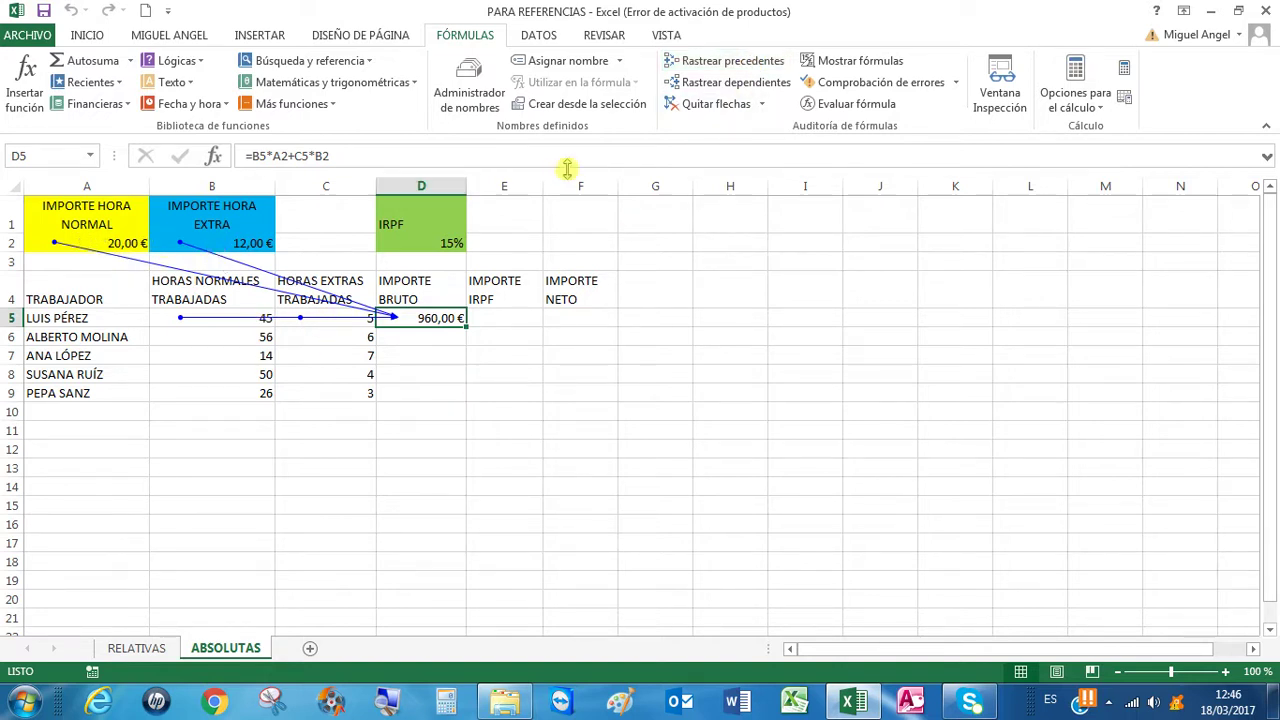
pyautogui.click(704, 103)
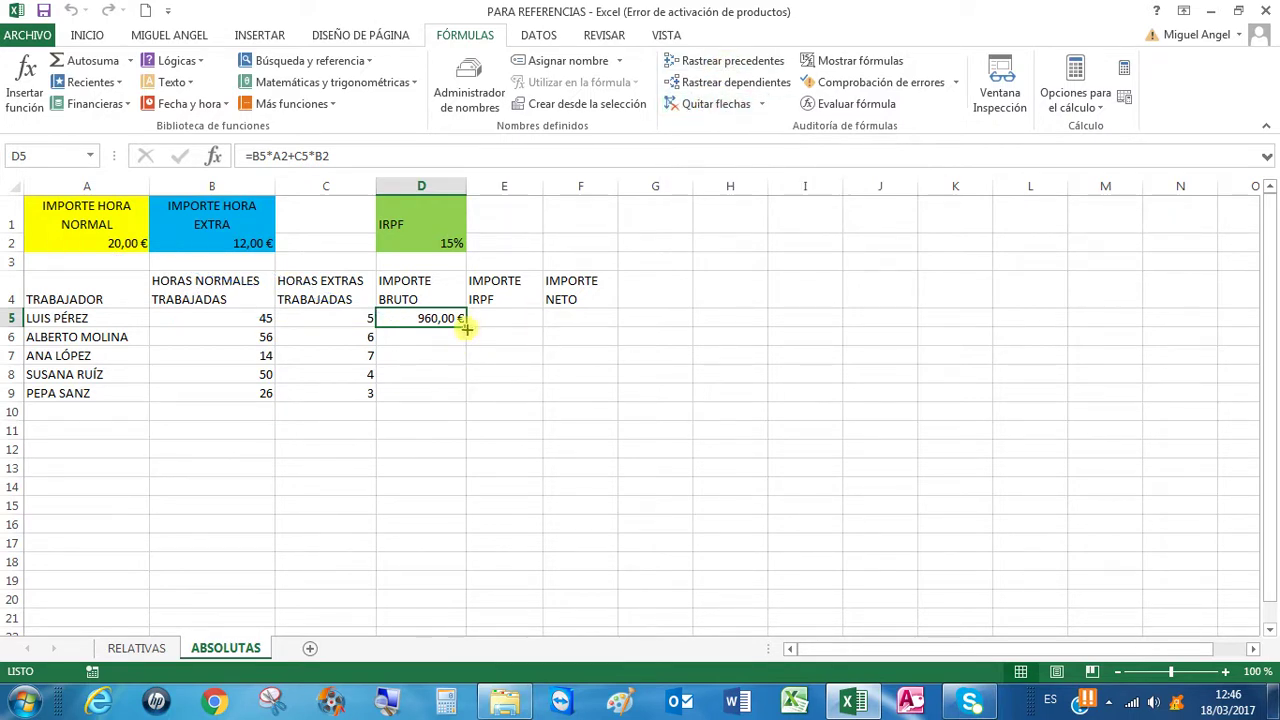
# Fill the D5 formula down to D9 and inspect the resulting formula in D6.
pyautogui.moveTo(465, 326); pyautogui.dragTo(454, 402)
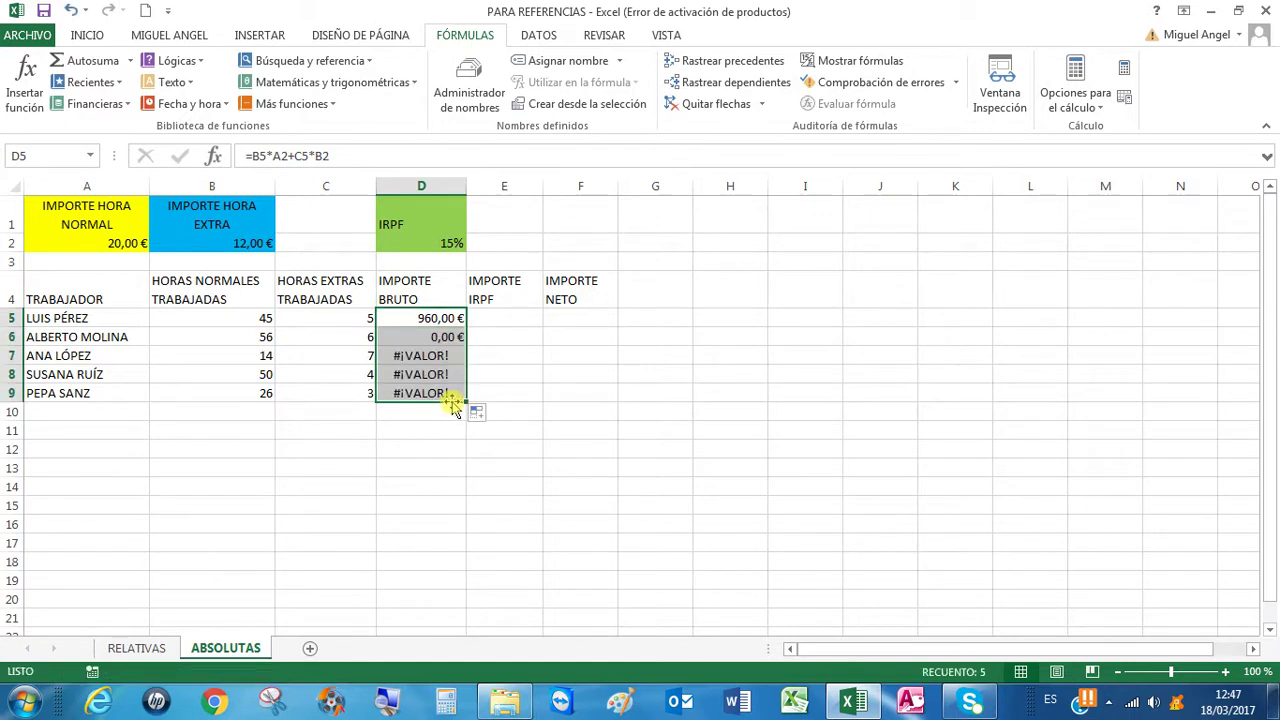
pyautogui.click(420, 338)
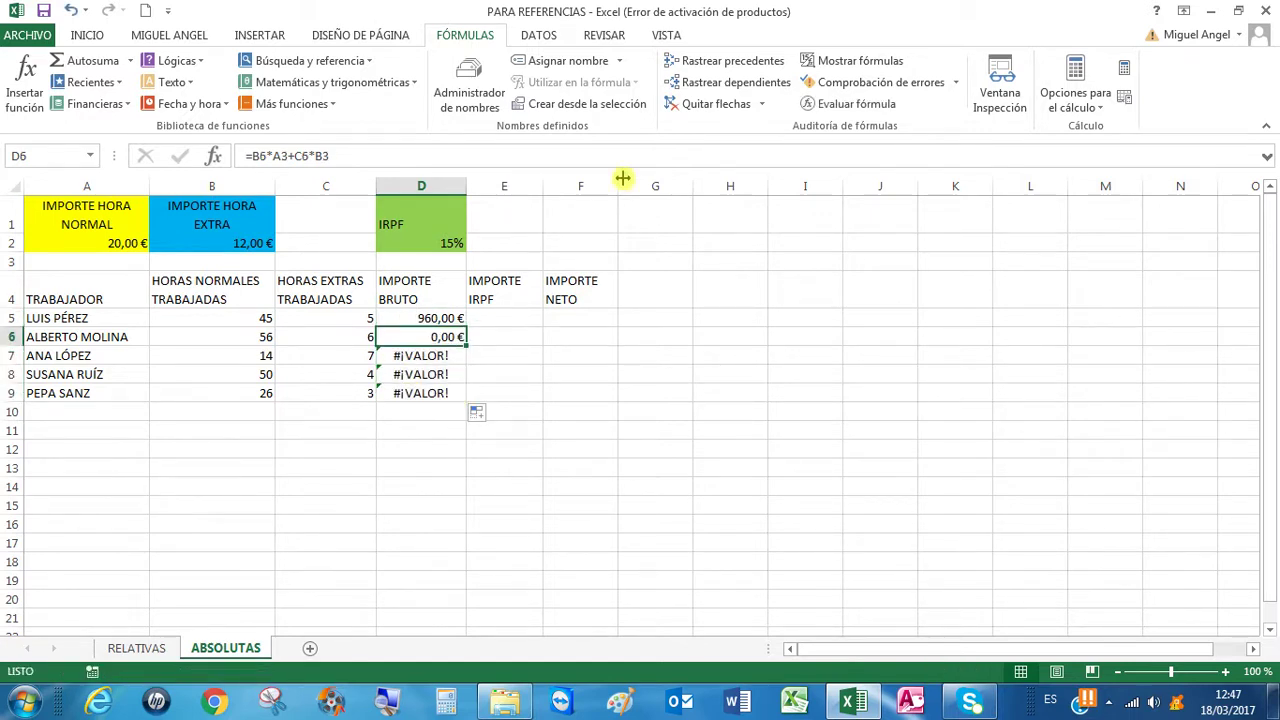
pyautogui.click(748, 62)
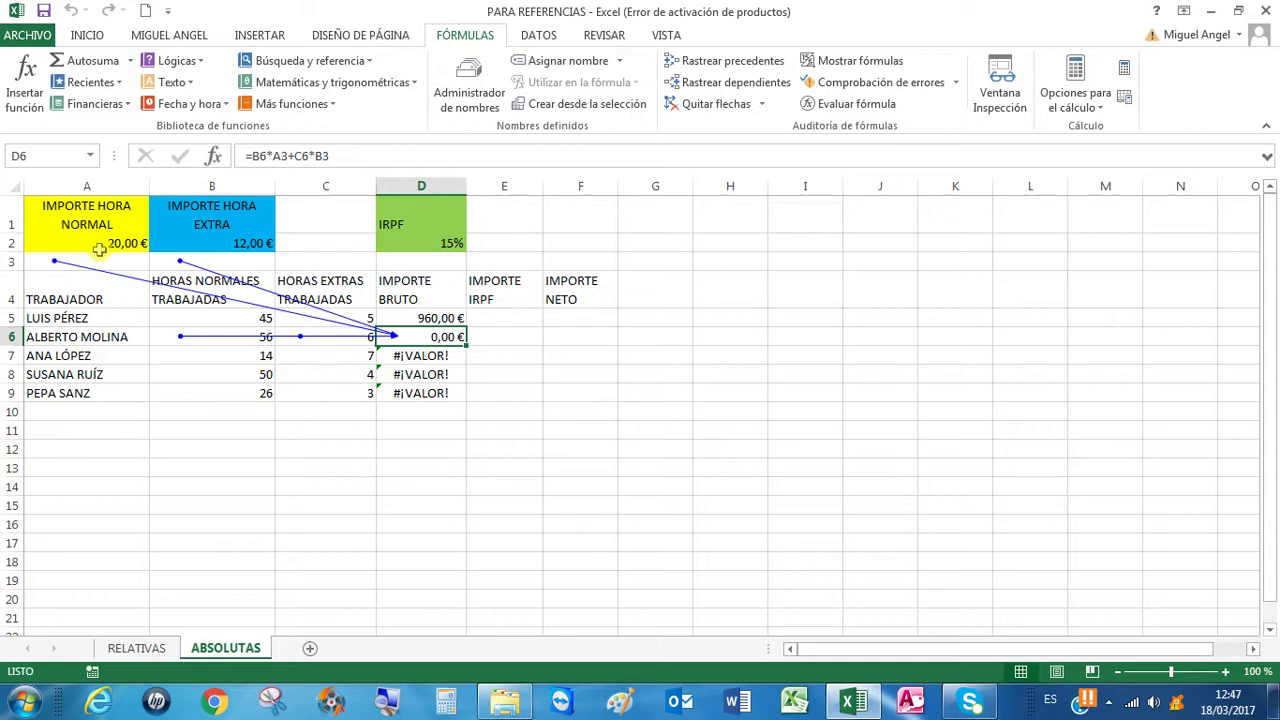
pyautogui.click(730, 104)
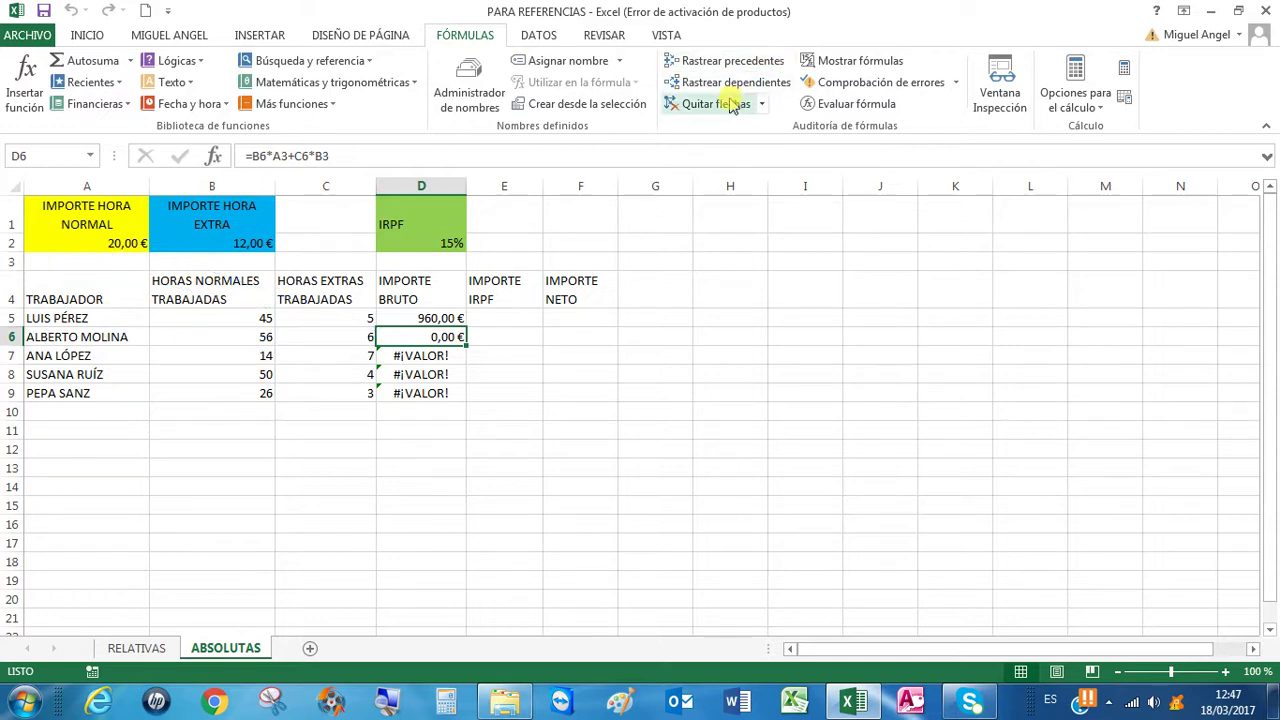
pyautogui.click(424, 355)
pyautogui.click(734, 62)
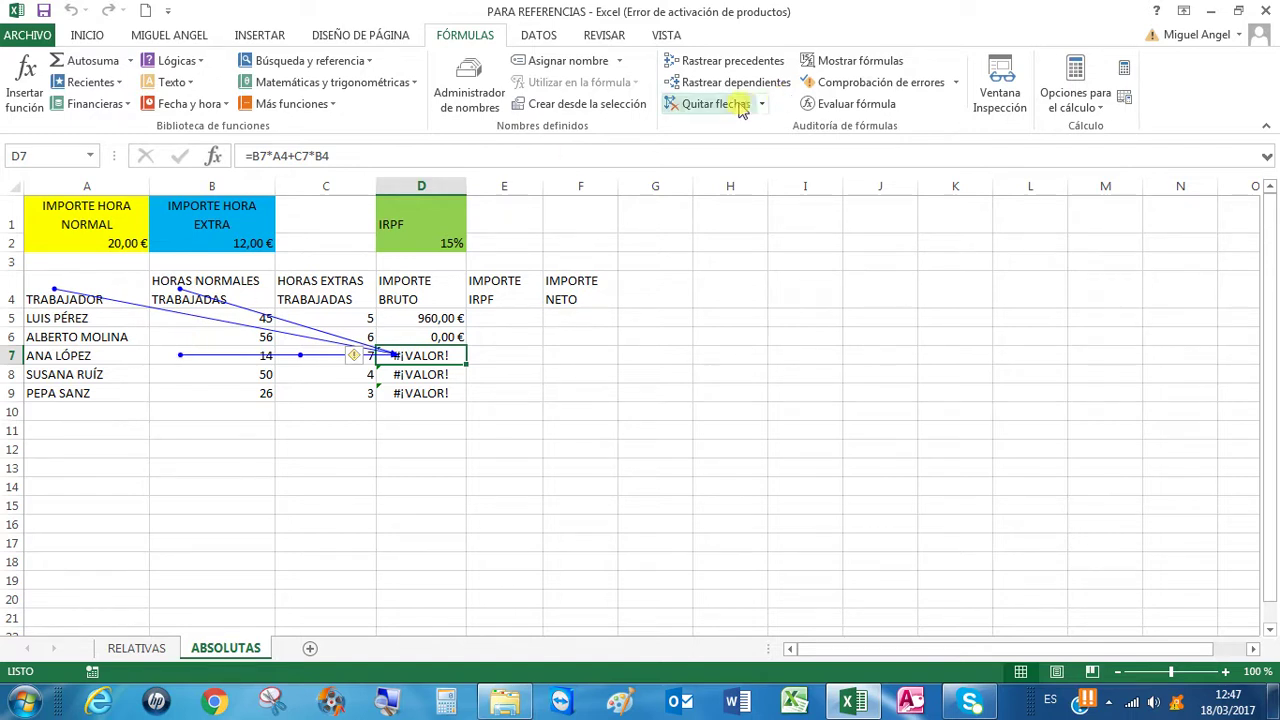
pyautogui.click(700, 104)
# Delete the contents of D5:D9.
pyautogui.moveTo(432, 320); pyautogui.dragTo(430, 393)
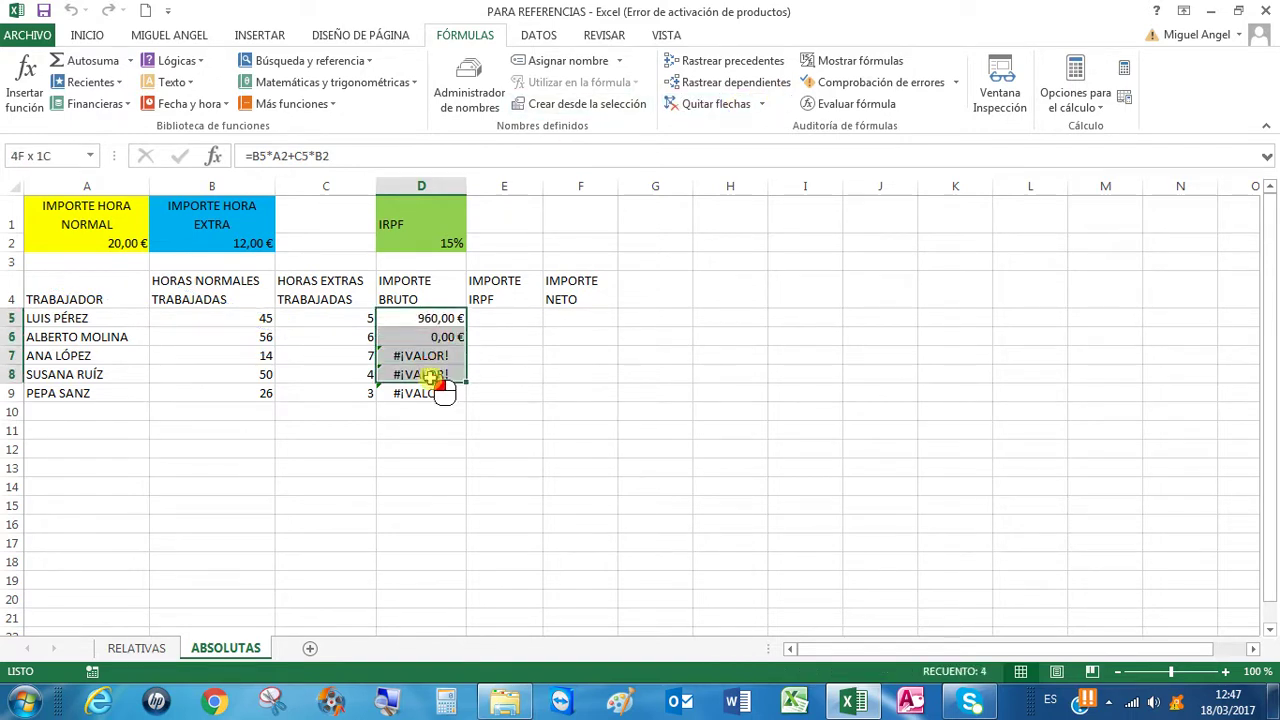
pyautogui.press('Delete')
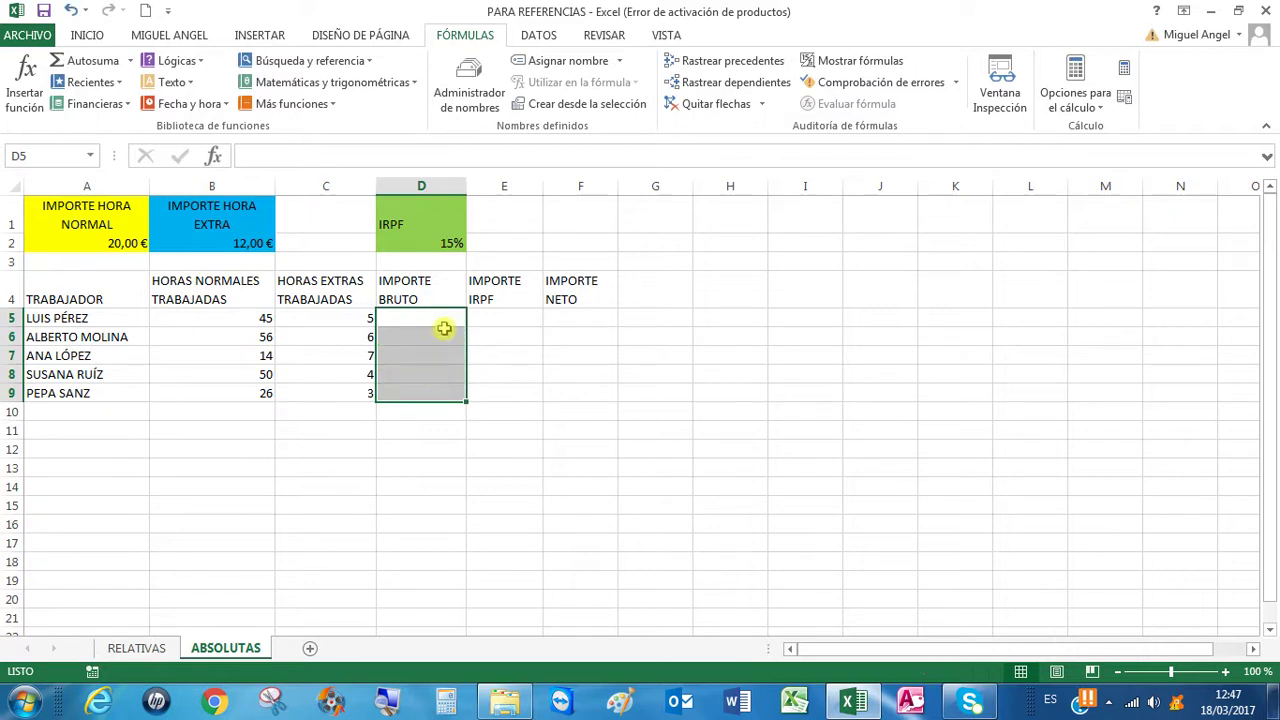
pyautogui.click(442, 326)
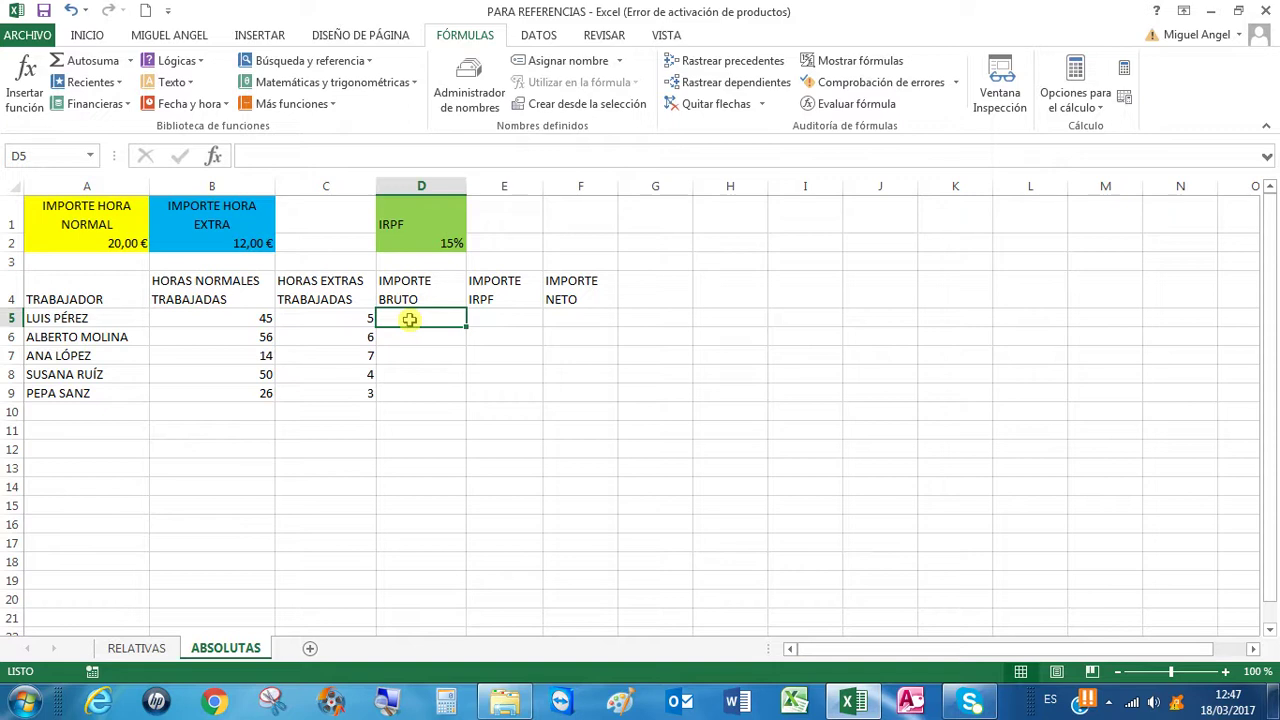
# Enter =B5*$A$2+C5*$B$2 in D5, giving 960,00 €.
pyautogui.write('=')
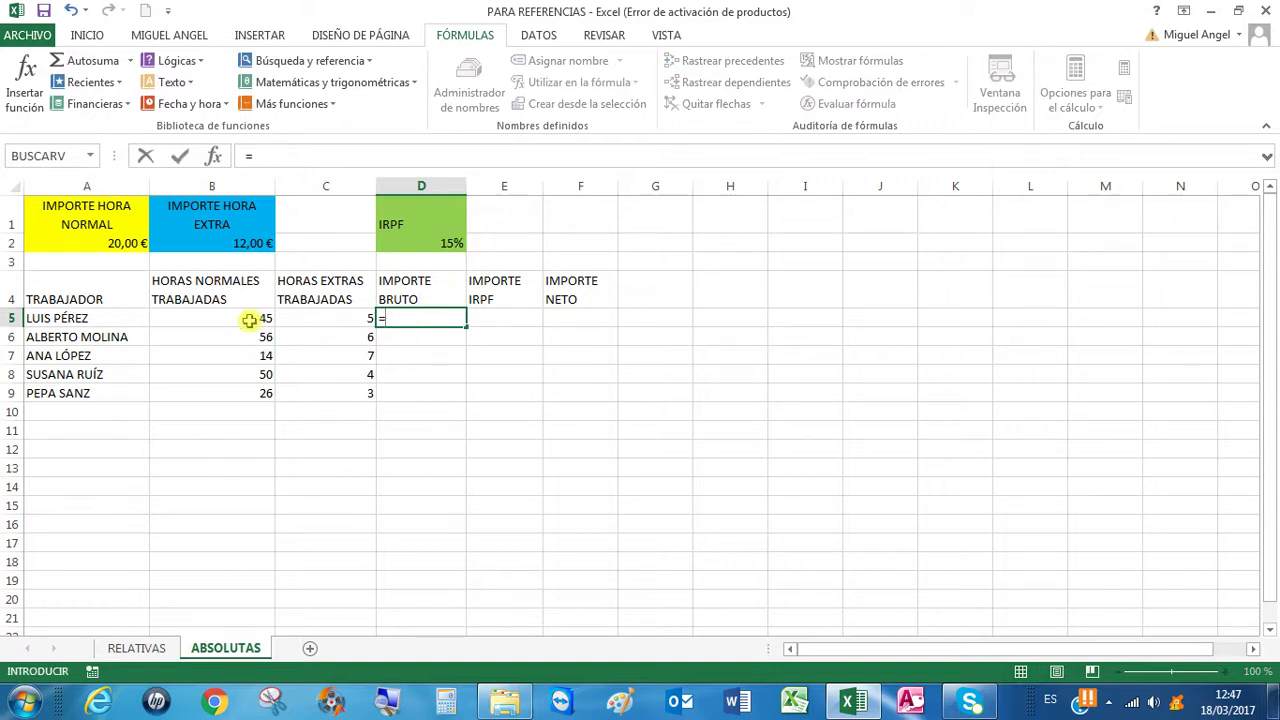
pyautogui.click(249, 319)
pyautogui.write('*')
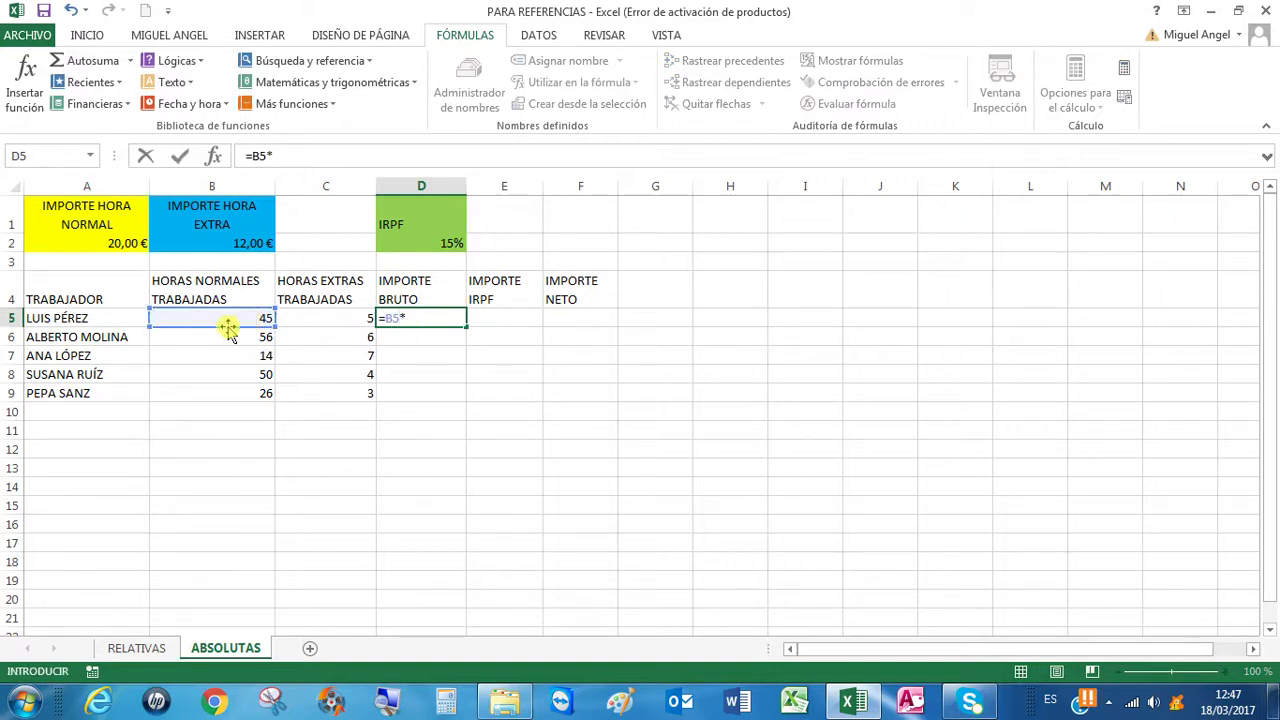
pyautogui.click(104, 244)
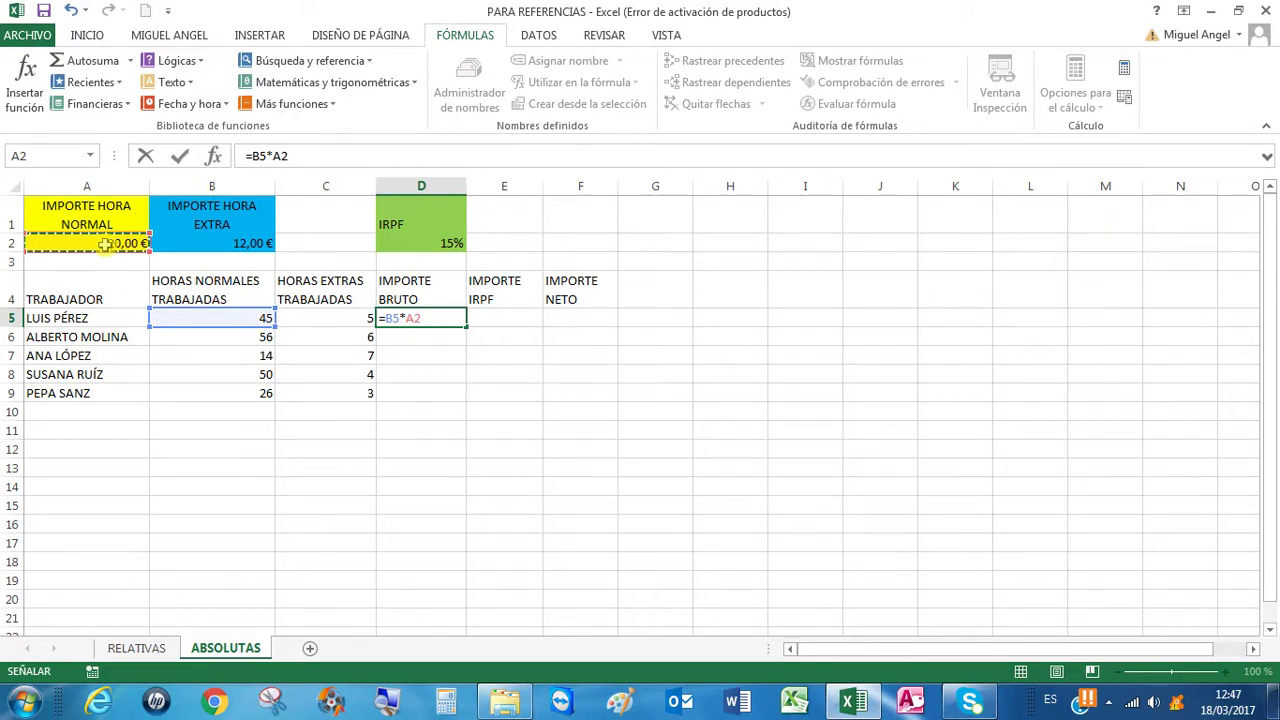
pyautogui.press('F4')
pyautogui.press('F4')
pyautogui.press('F4')
pyautogui.press('F4')
pyautogui.press('F4')
pyautogui.write('$A$2+')
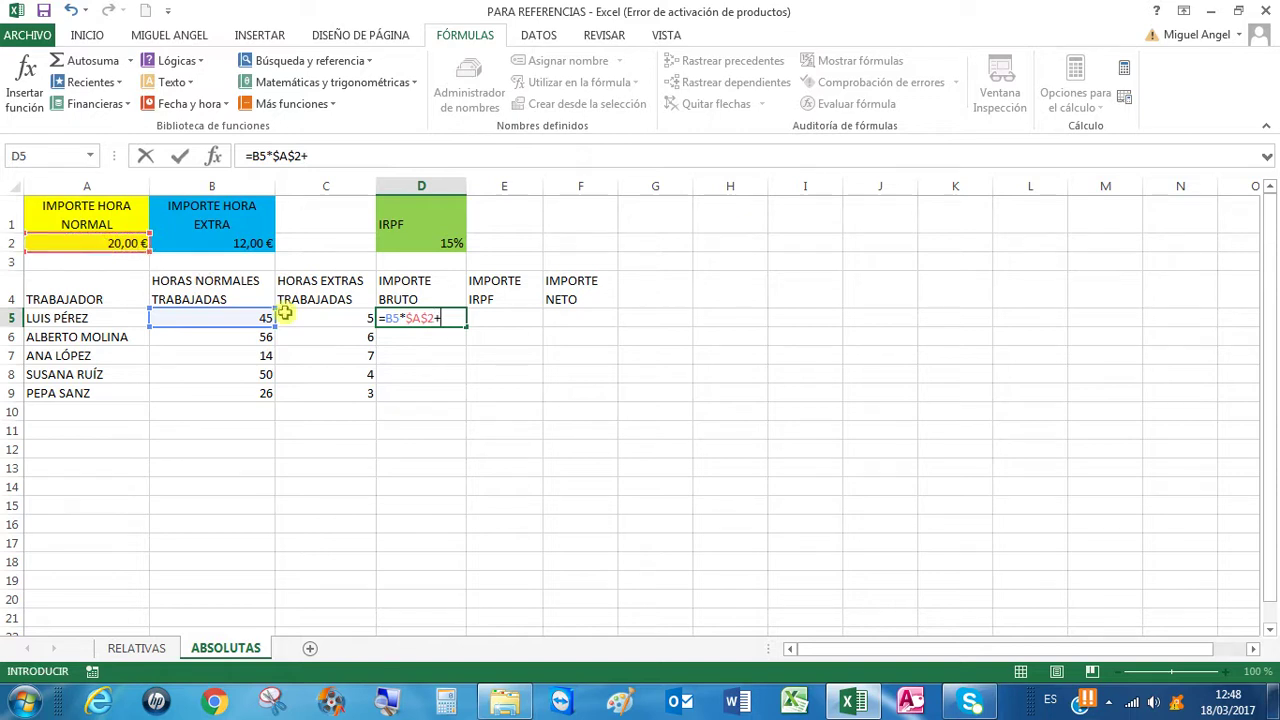
pyautogui.click(327, 318)
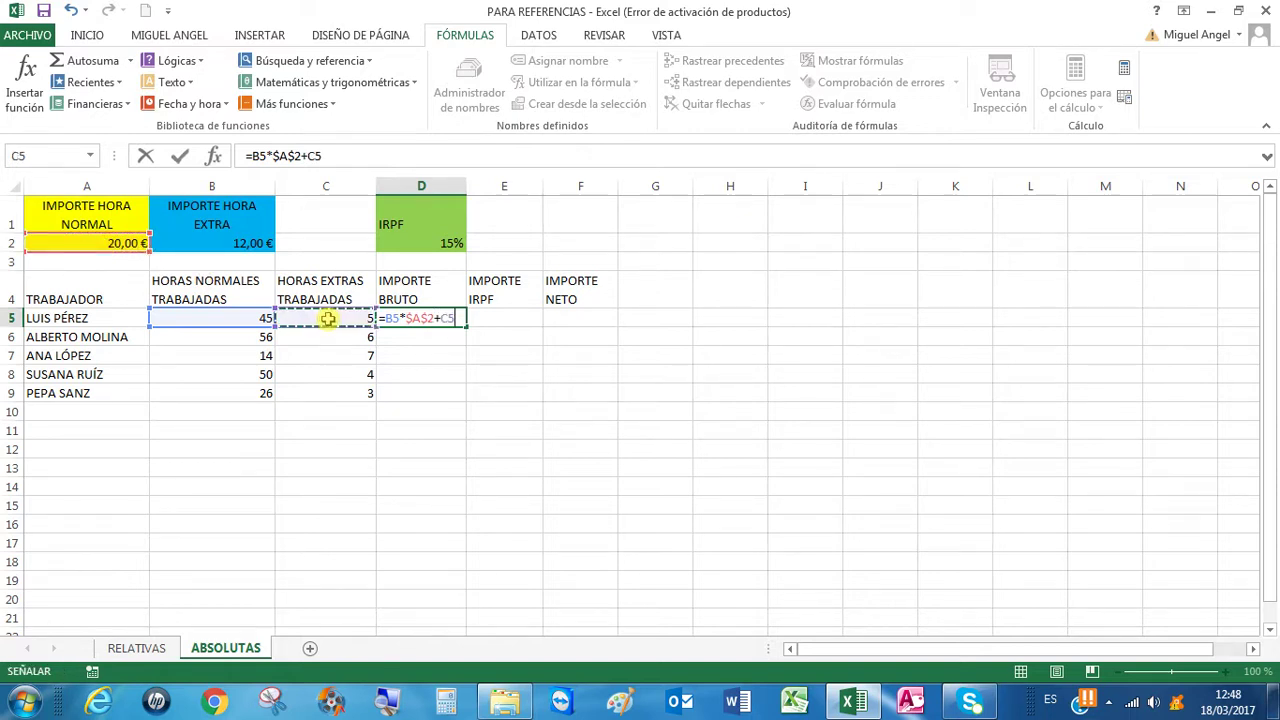
pyautogui.write('*')
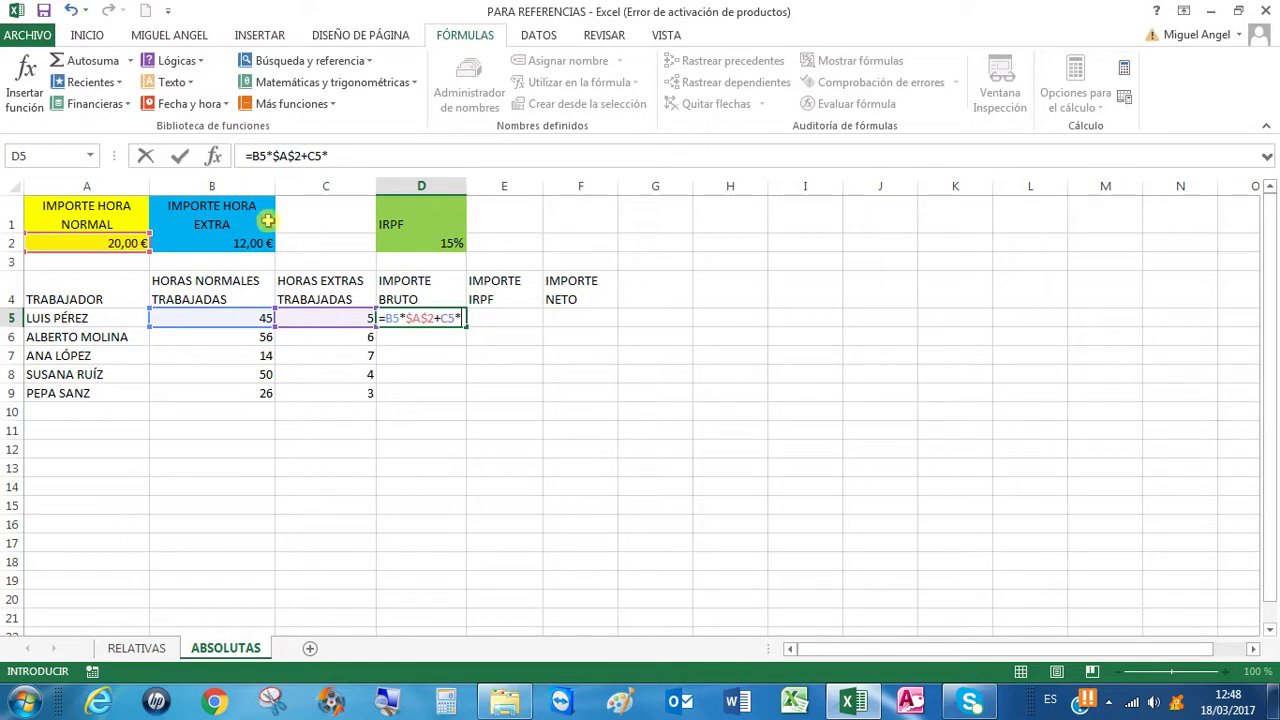
pyautogui.click(226, 243)
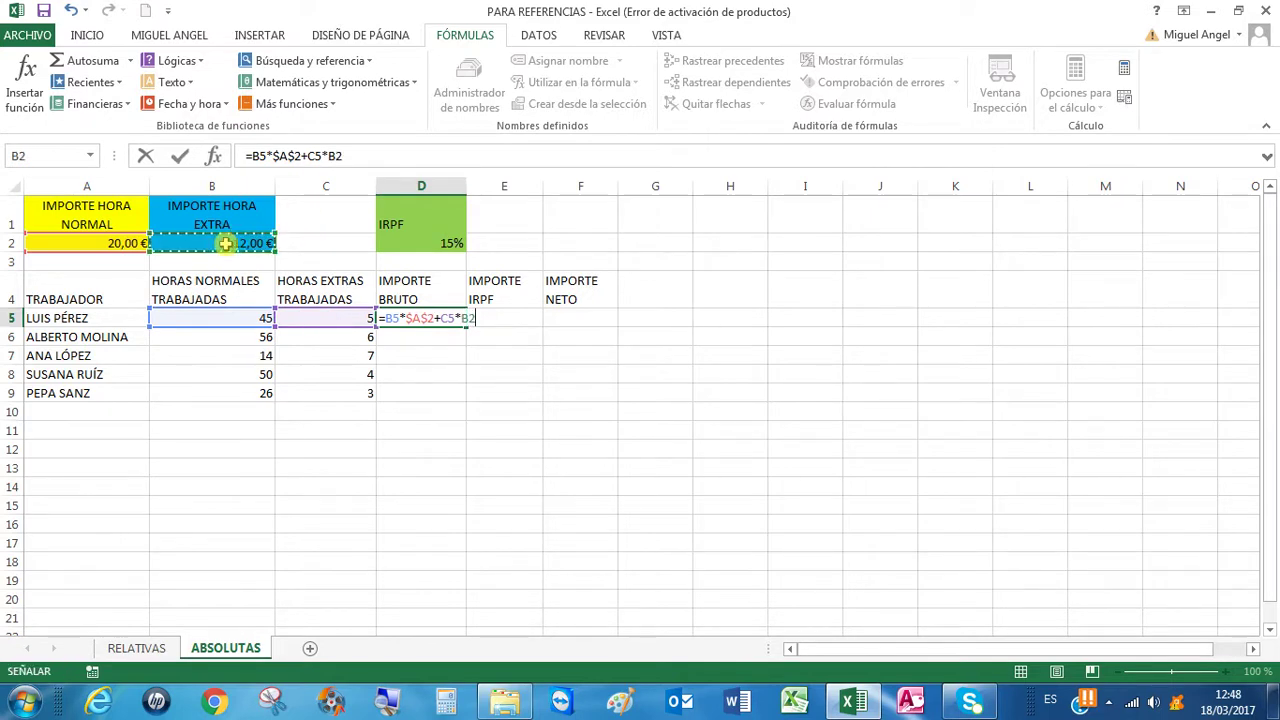
pyautogui.press('F4')
pyautogui.press('Return')
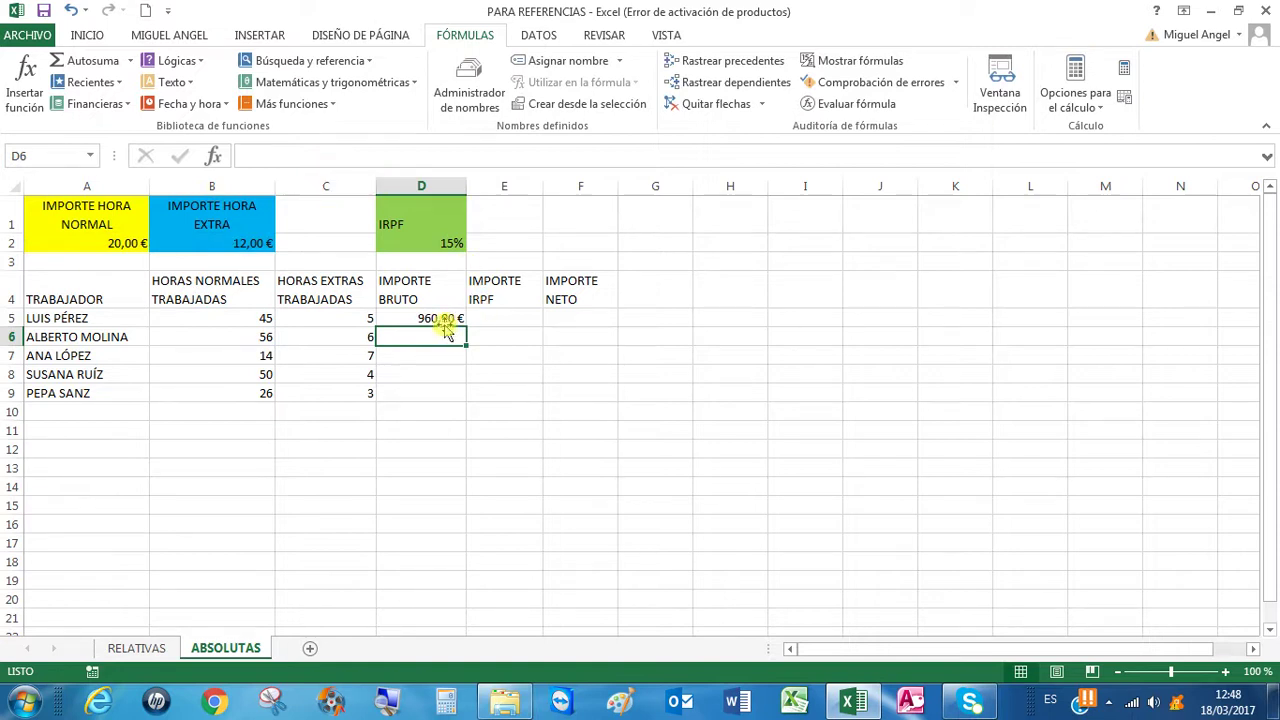
pyautogui.click(445, 320)
pyautogui.moveTo(465, 321); pyautogui.dragTo(451, 400)
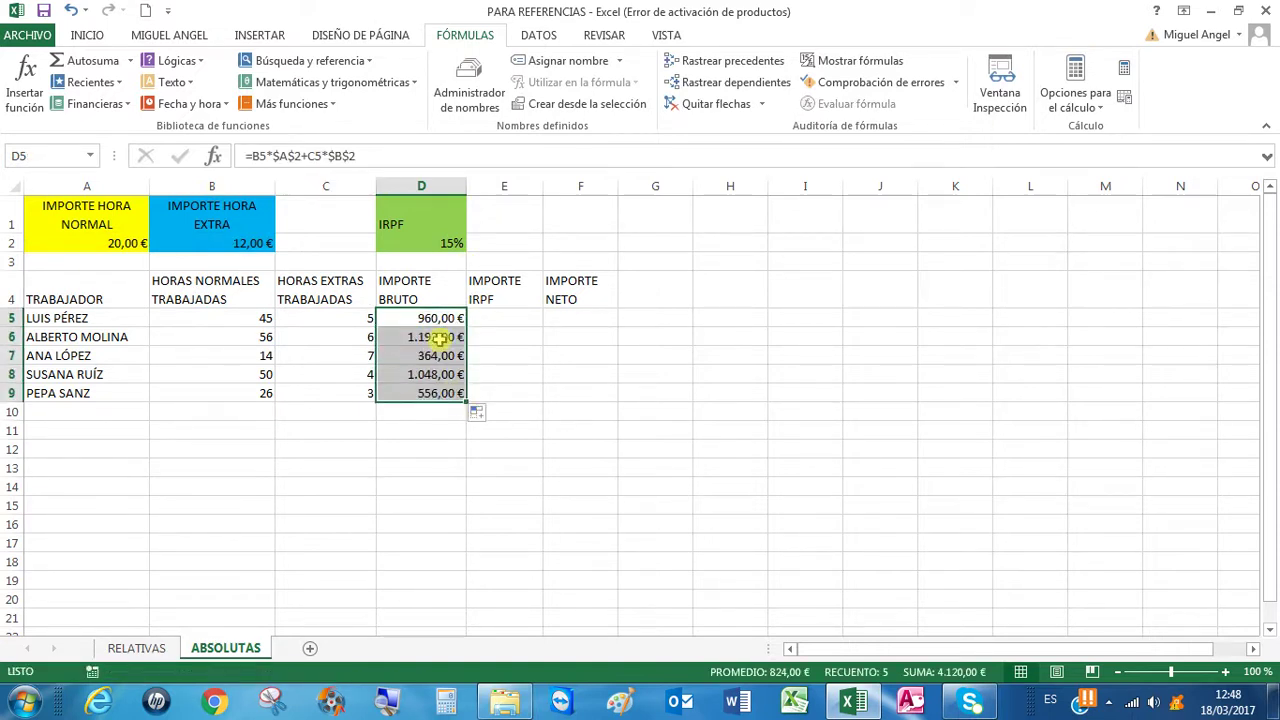
pyautogui.click(428, 338)
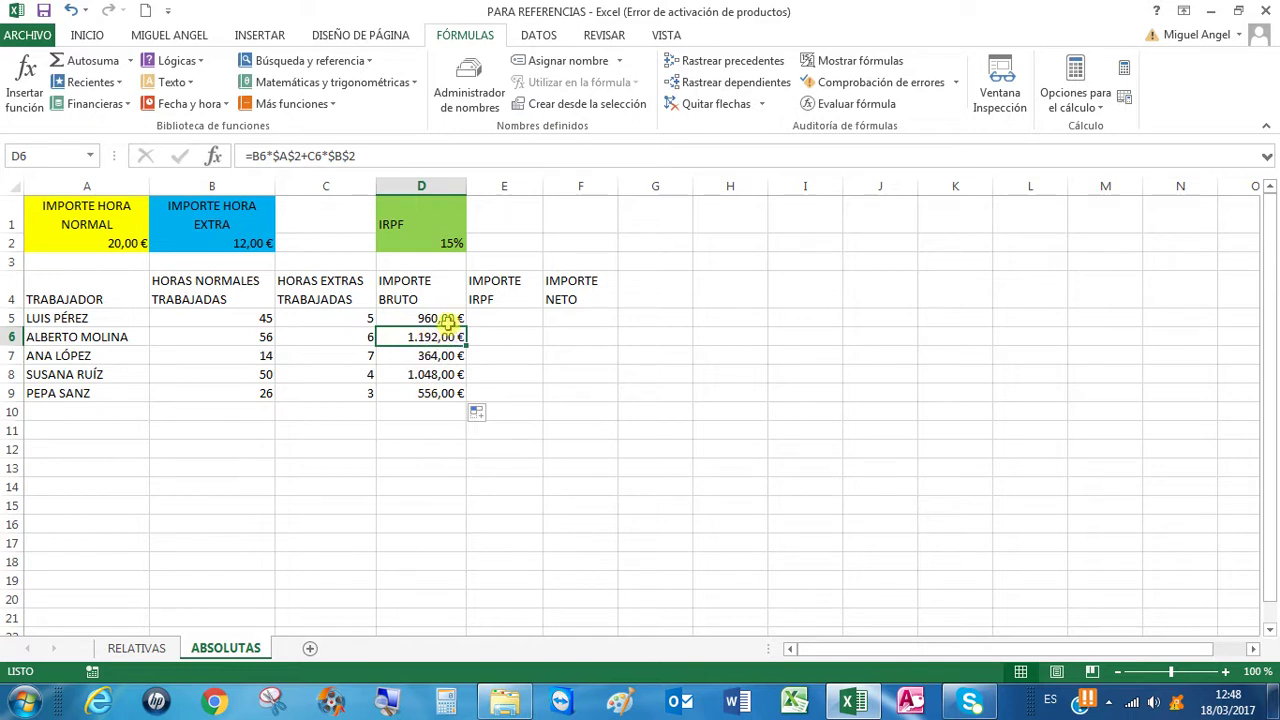
pyautogui.click(422, 374)
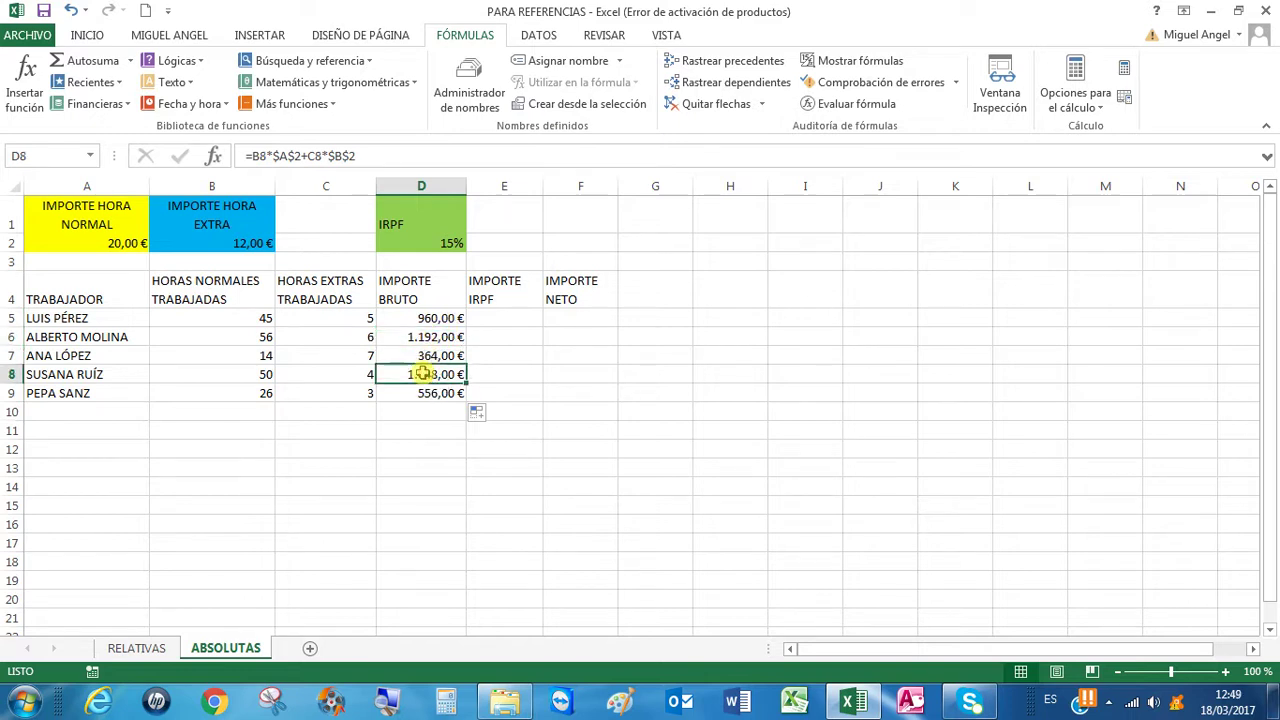
pyautogui.click(703, 62)
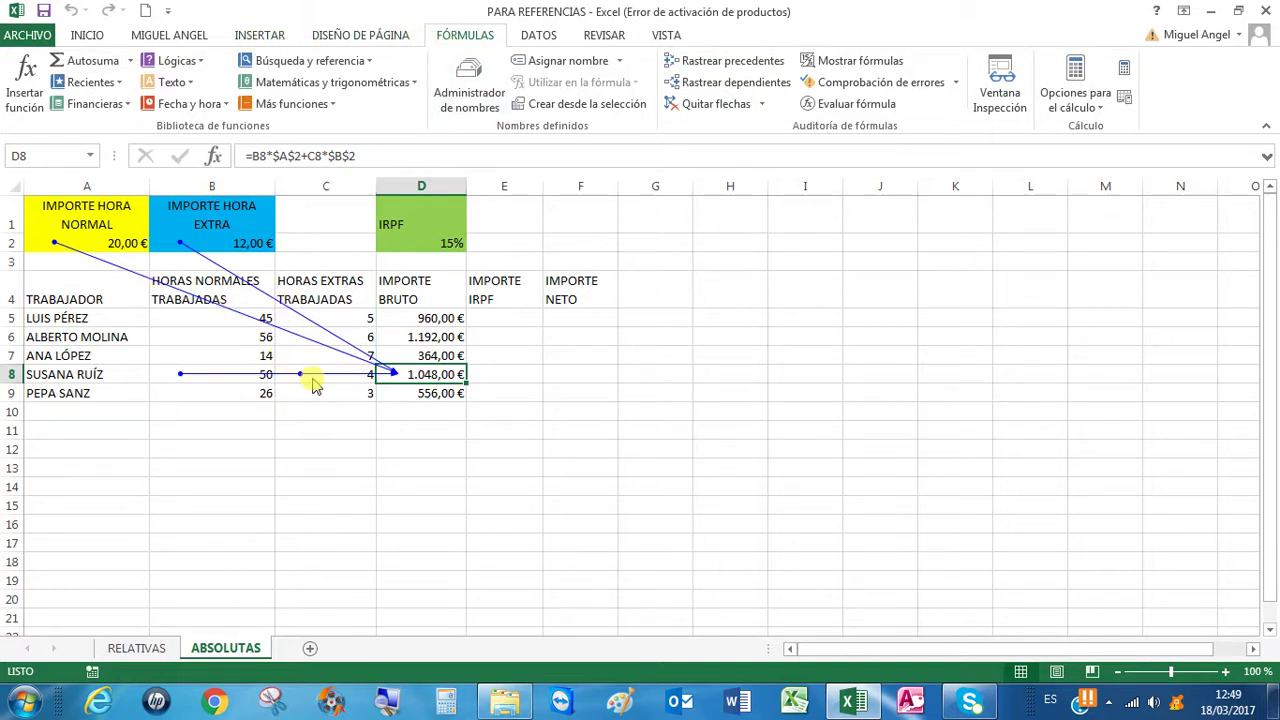
pyautogui.click(687, 105)
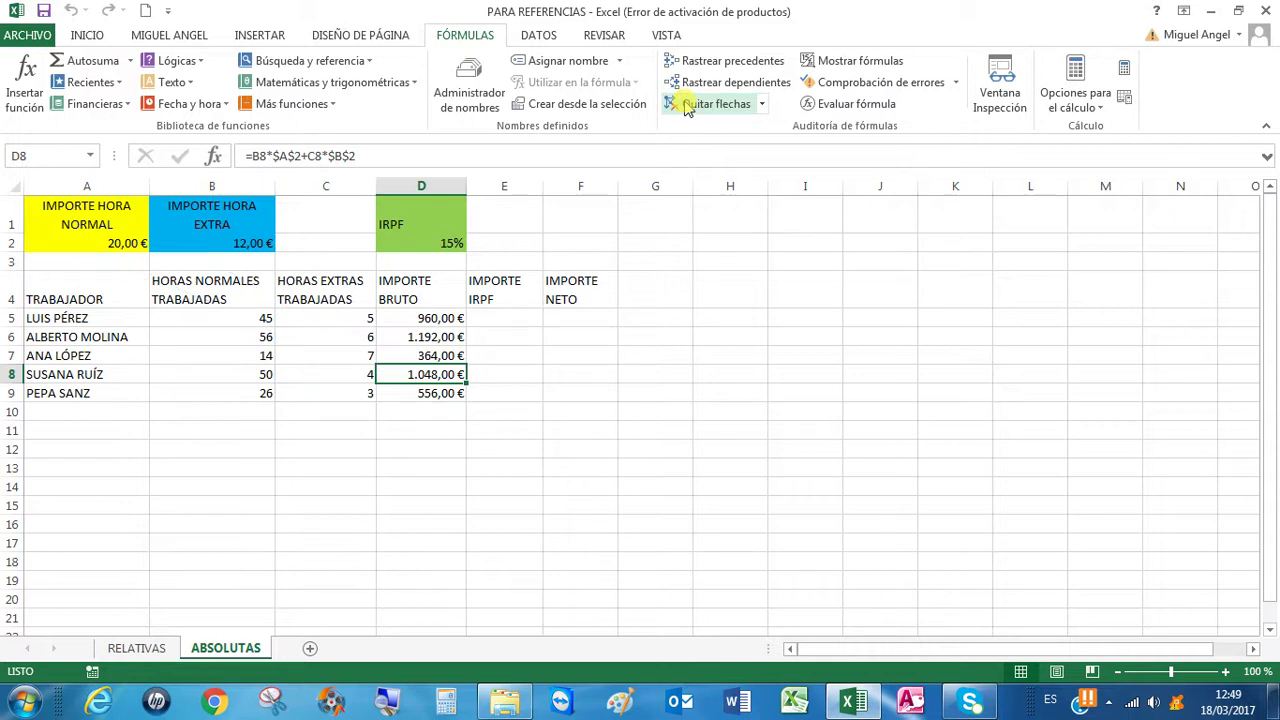
pyautogui.click(494, 318)
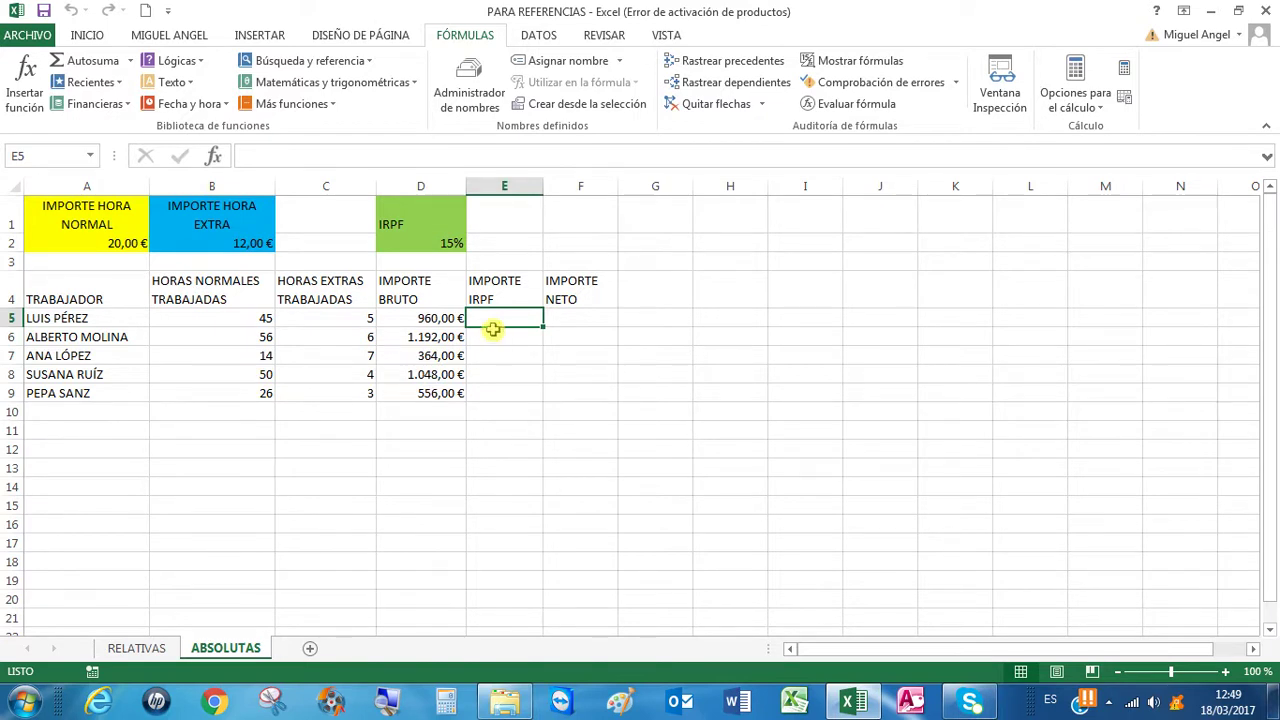
# Enter =D5*$D$2 in E5 and fill it down to E9.
pyautogui.write('=')
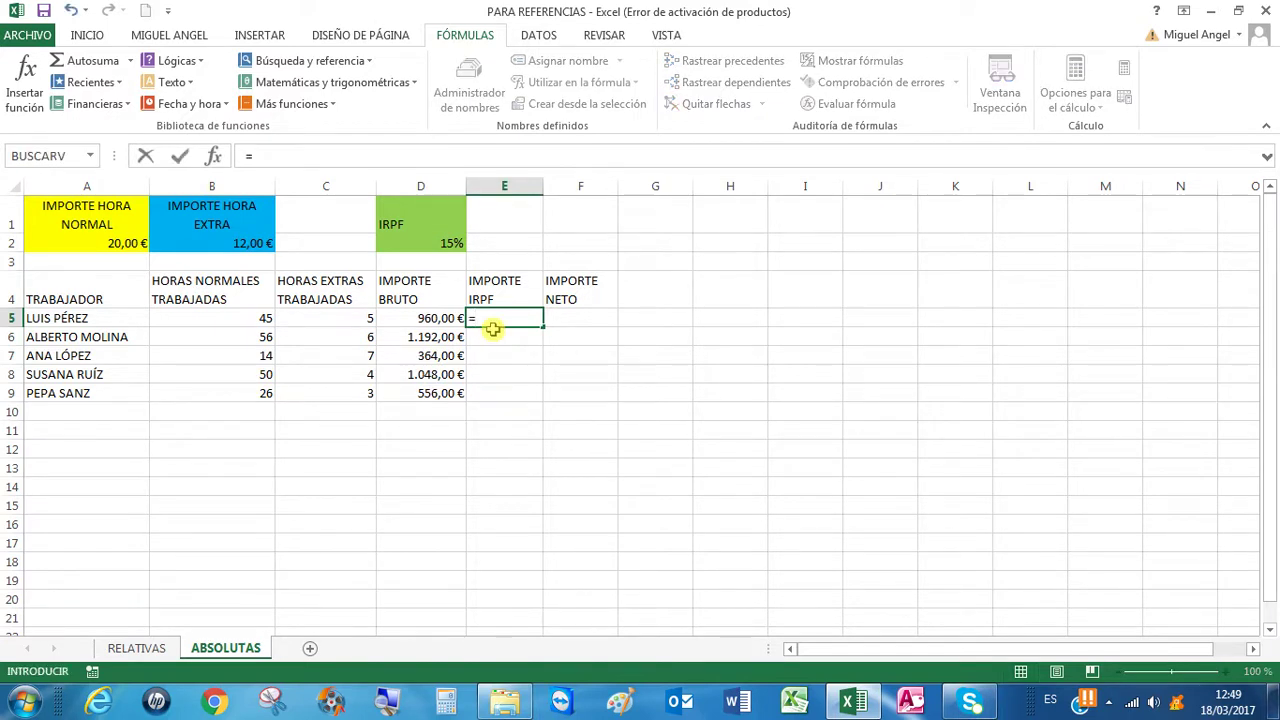
pyautogui.click(428, 318)
pyautogui.write('*')
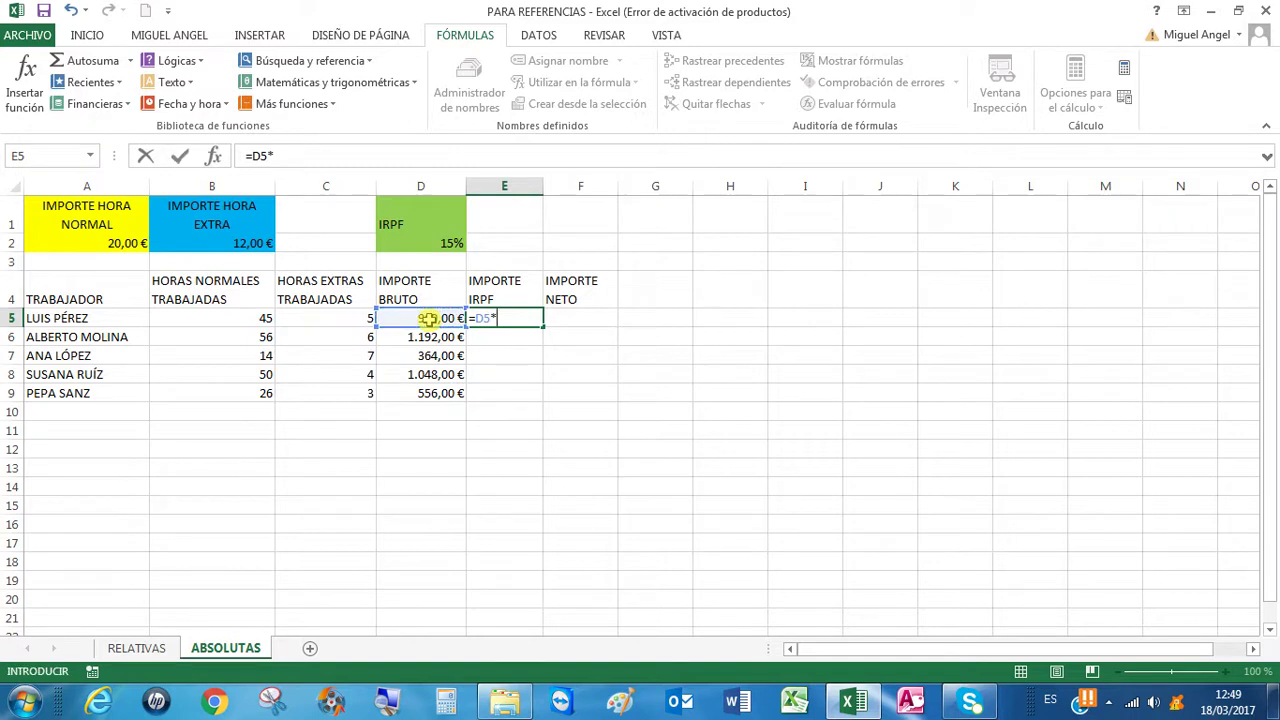
pyautogui.click(444, 244)
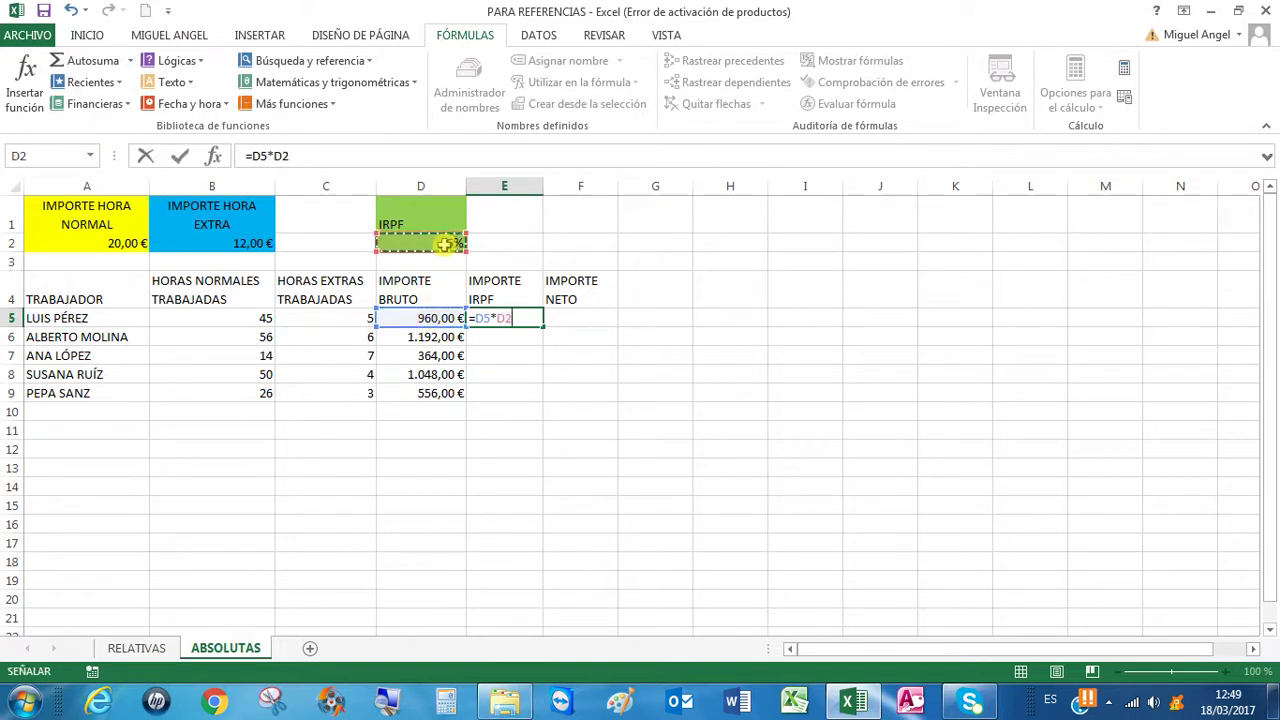
pyautogui.press('F4')
pyautogui.press('Return')
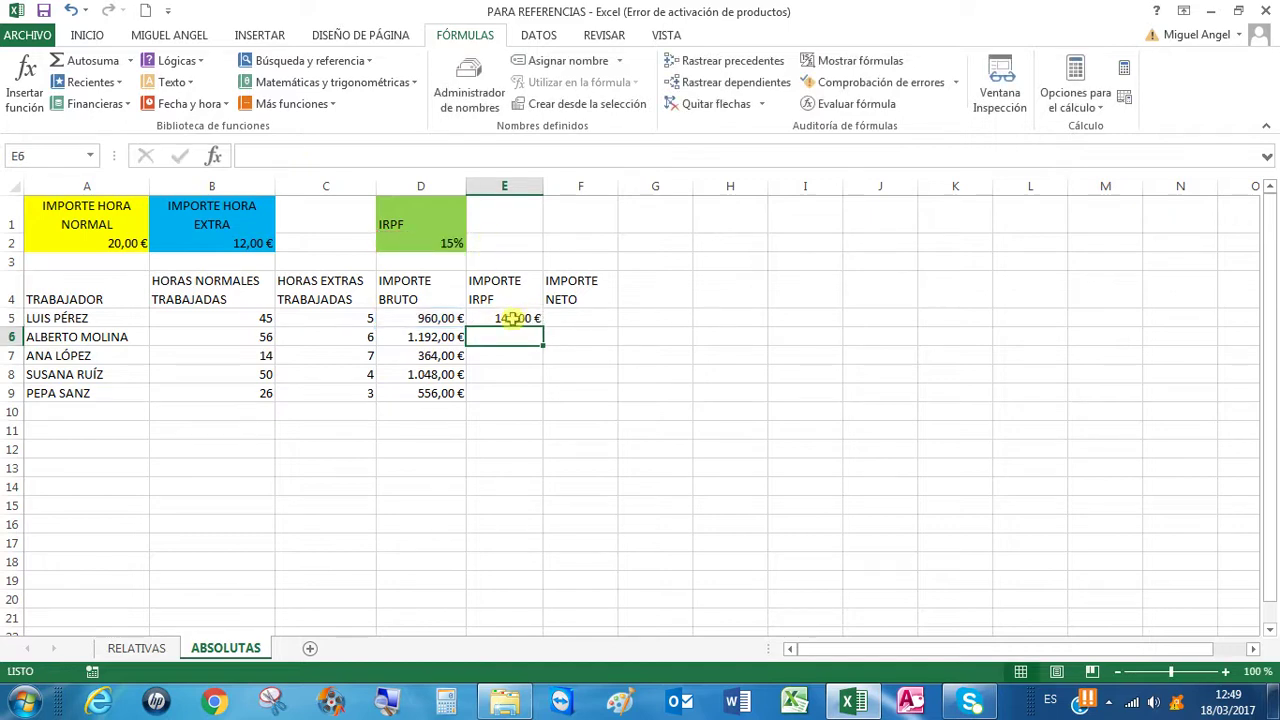
pyautogui.click(535, 319)
pyautogui.moveTo(538, 320); pyautogui.dragTo(536, 404)
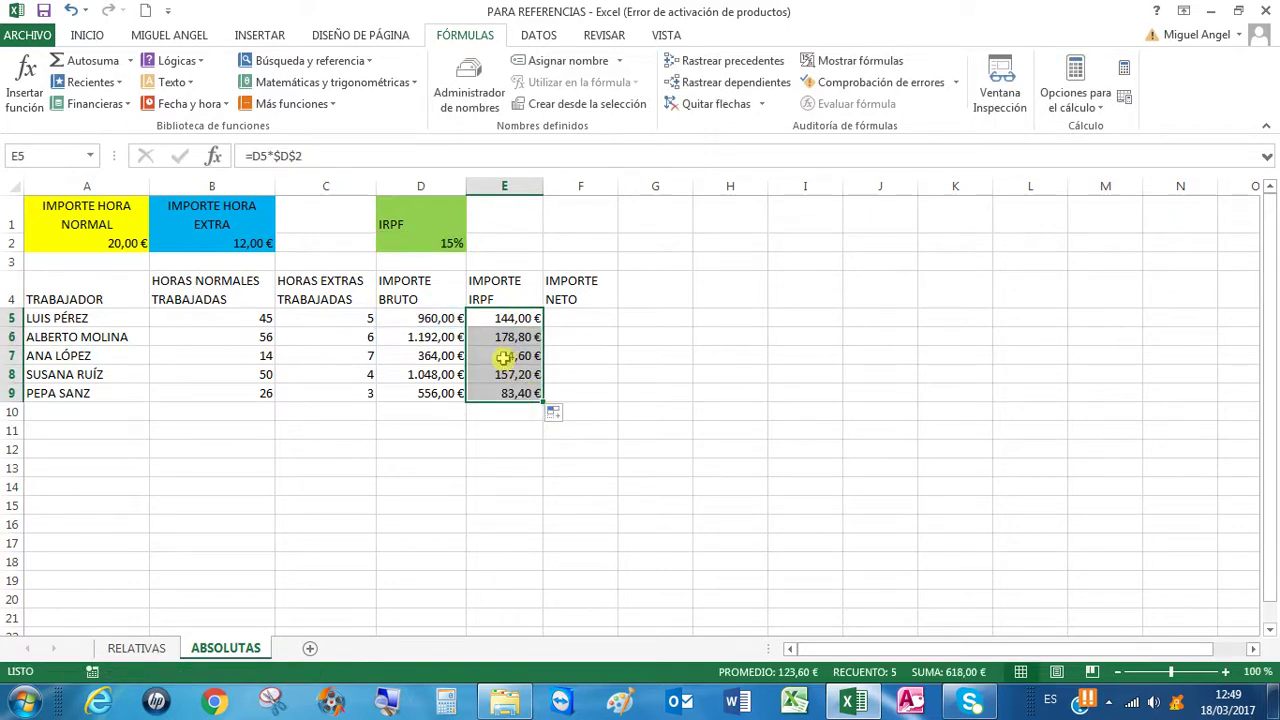
pyautogui.click(500, 356)
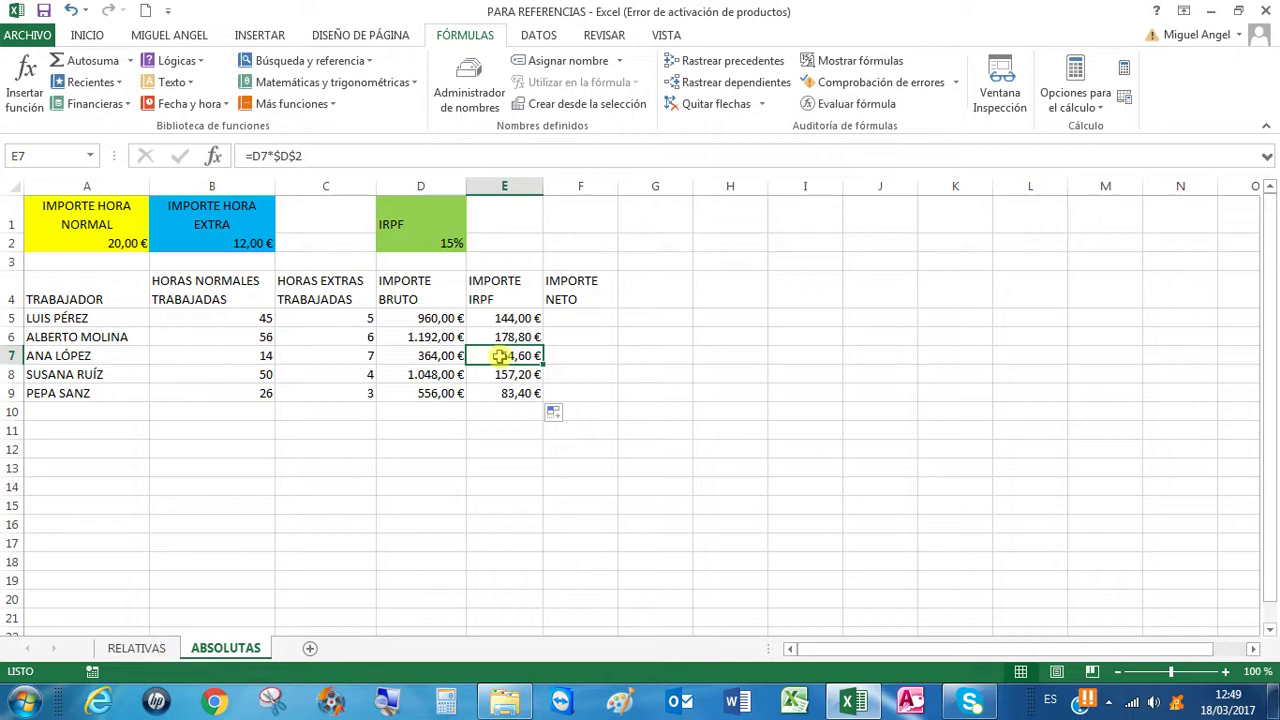
# Trace the dependents of the 15% IRPF rate in D2, then remove the arrows.
pyautogui.click(422, 241)
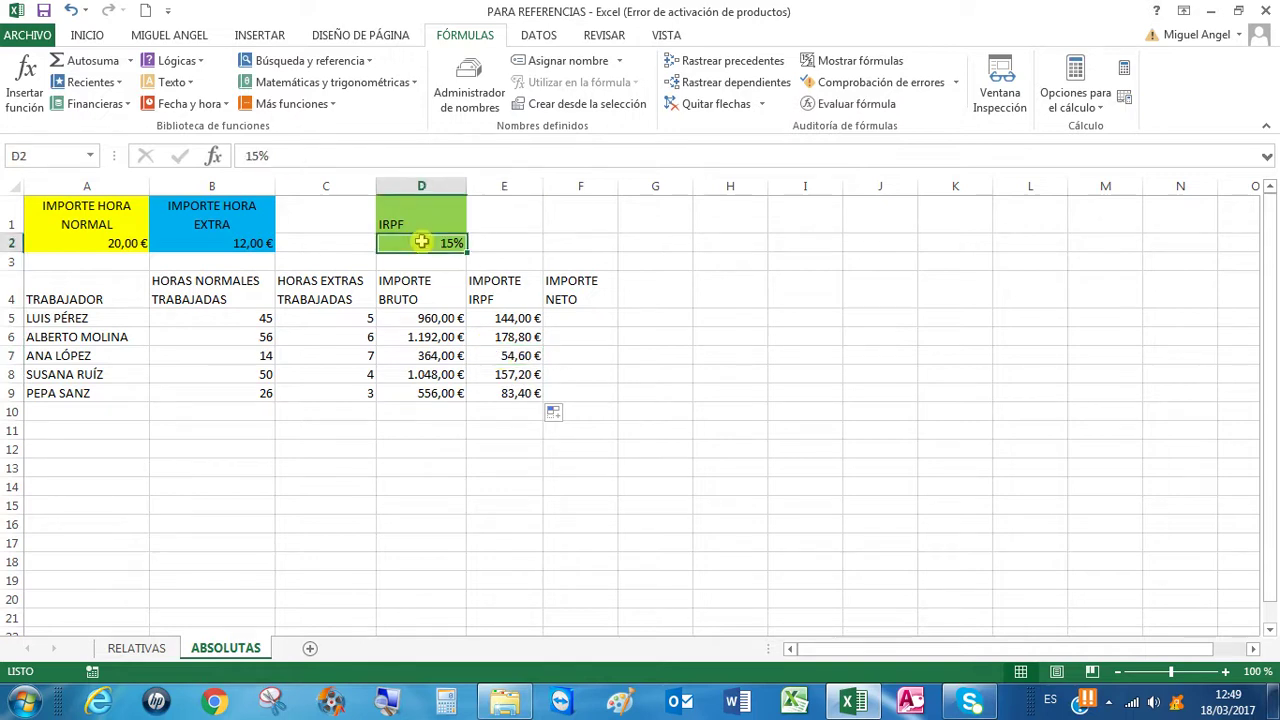
pyautogui.click(718, 86)
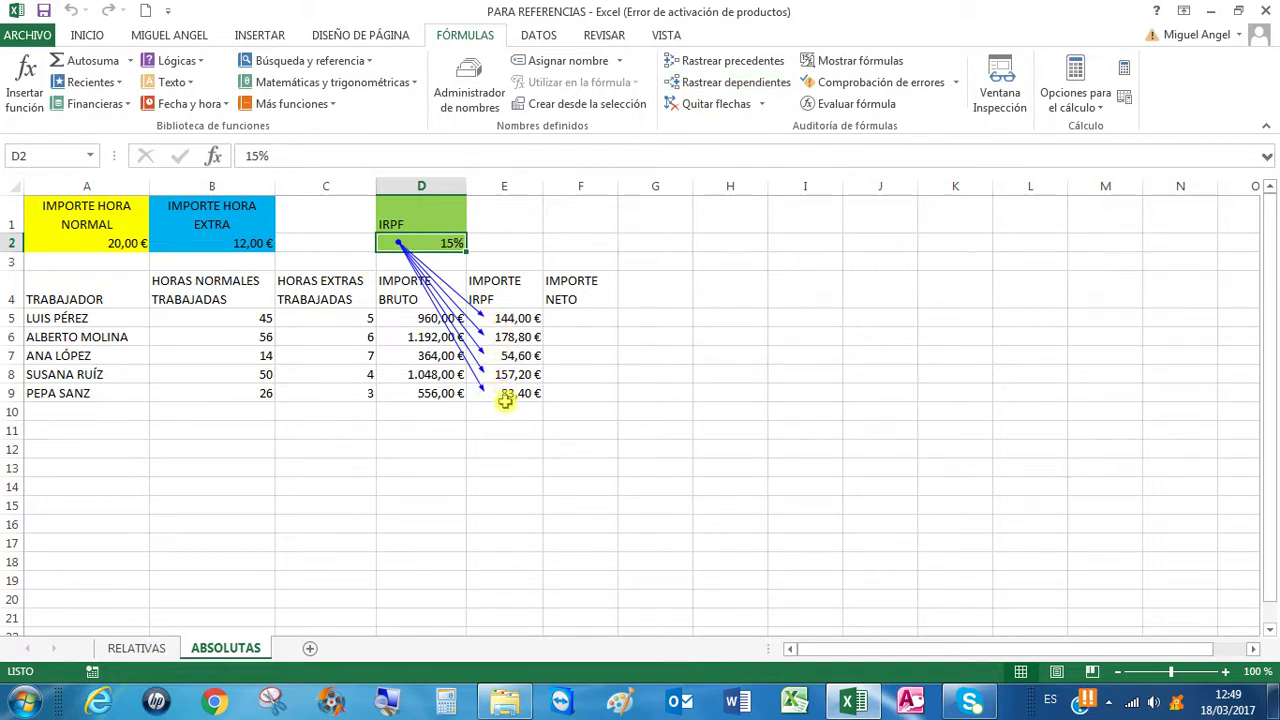
pyautogui.click(706, 106)
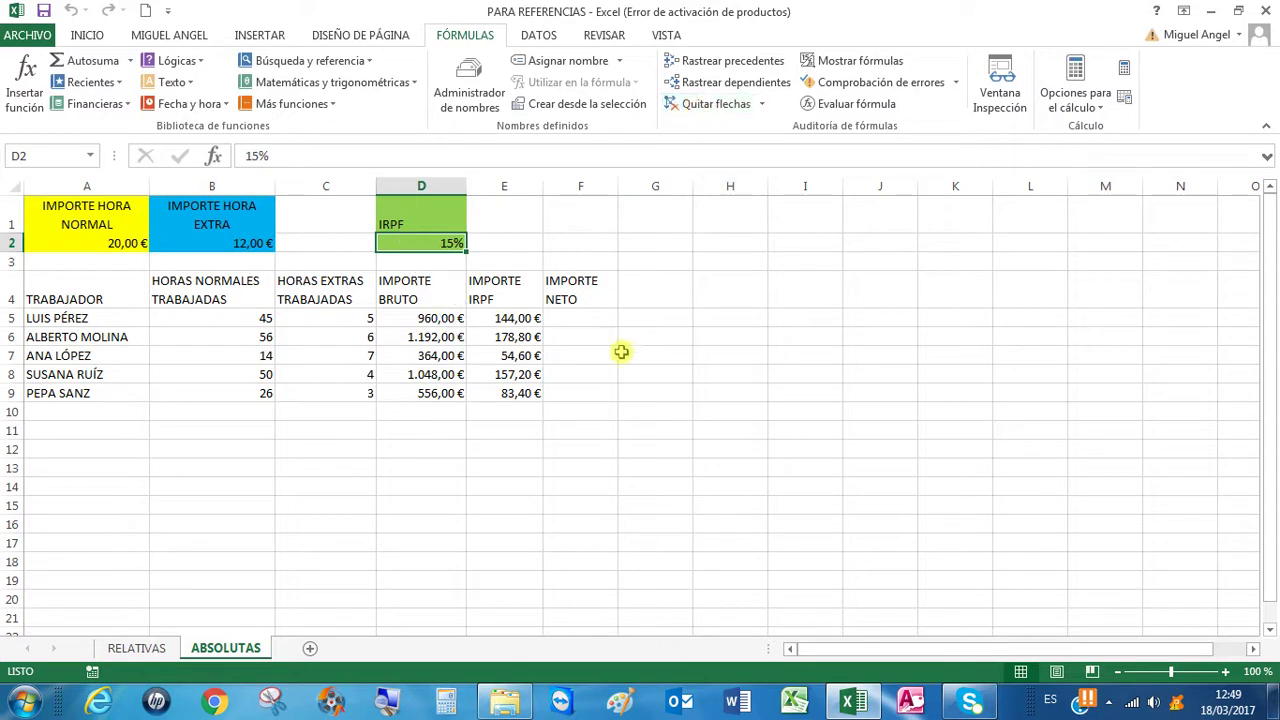
pyautogui.click(575, 316)
# Enter =D5-E5 in F5 and fill it down to F9, from 816,00 € to 472,60 €.
pyautogui.write('=')
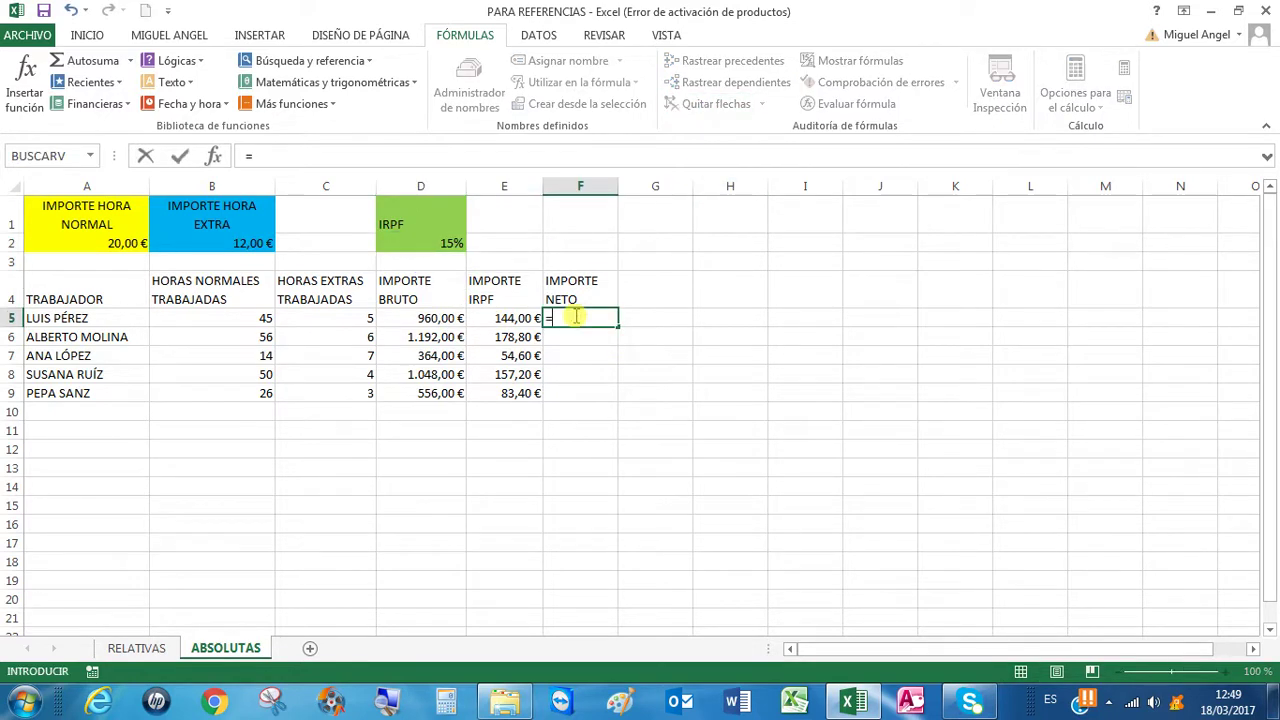
pyautogui.click(420, 316)
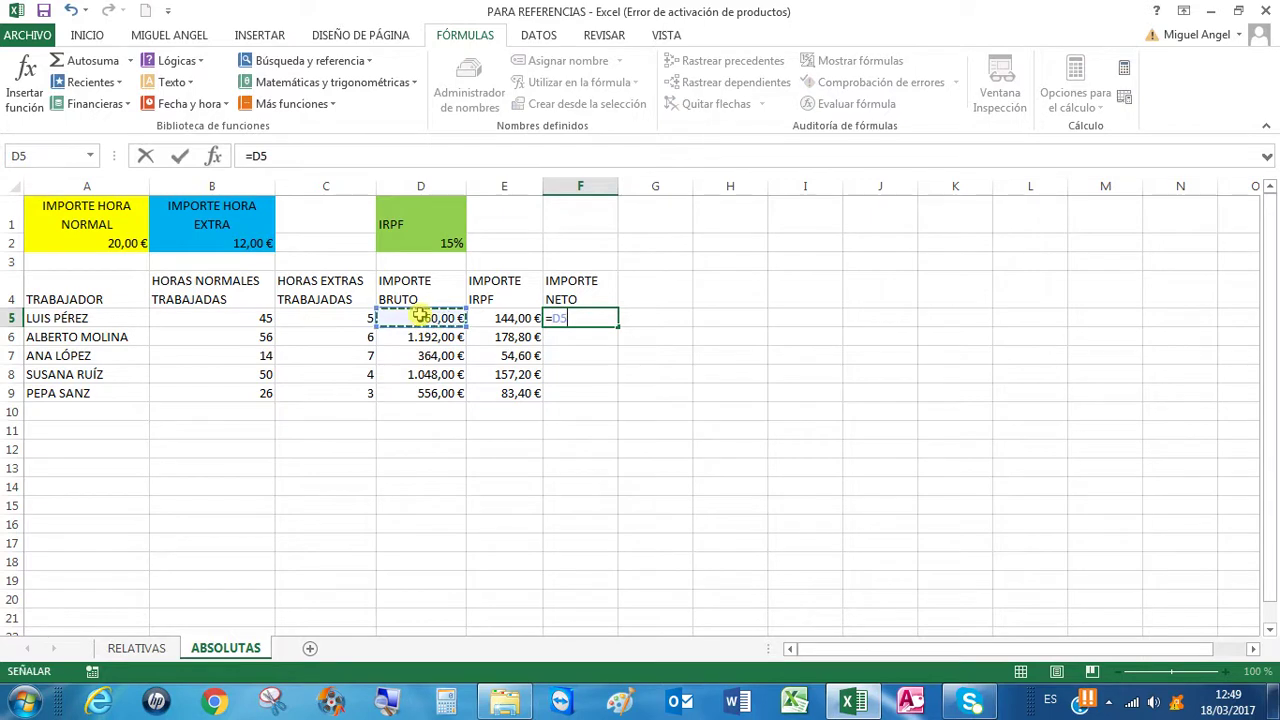
pyautogui.write('-')
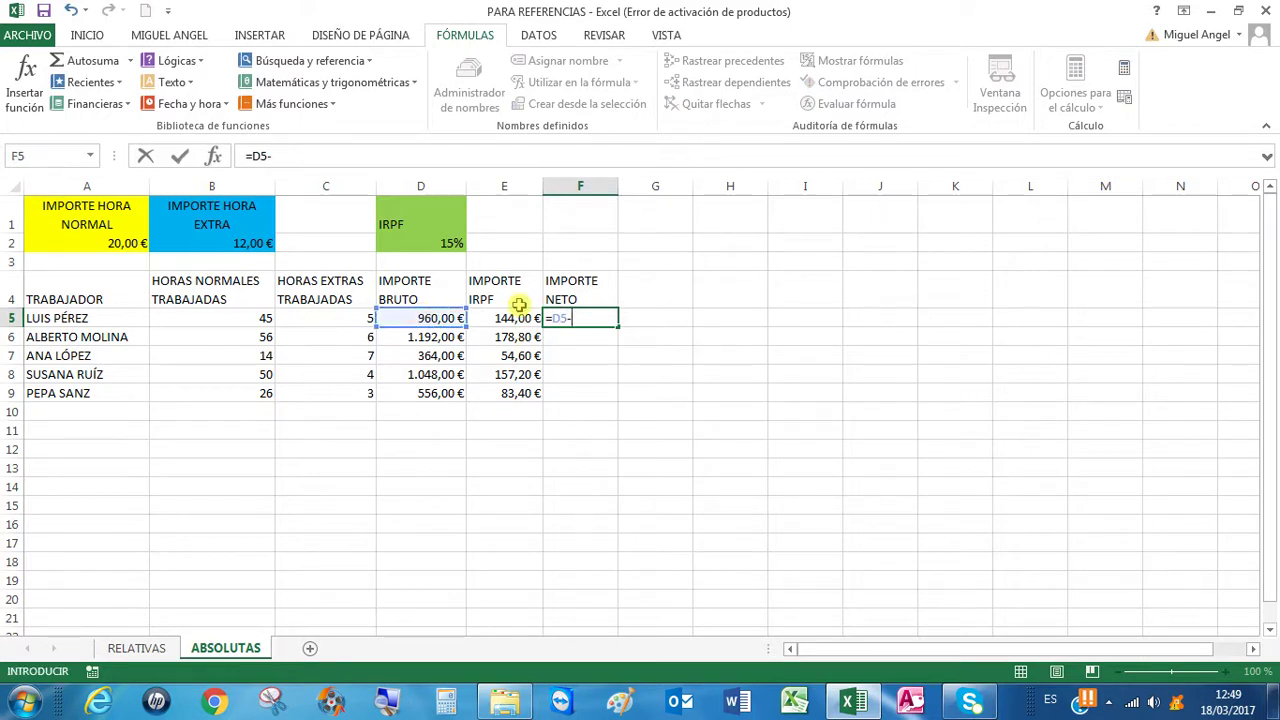
pyautogui.click(516, 318)
pyautogui.press('Return')
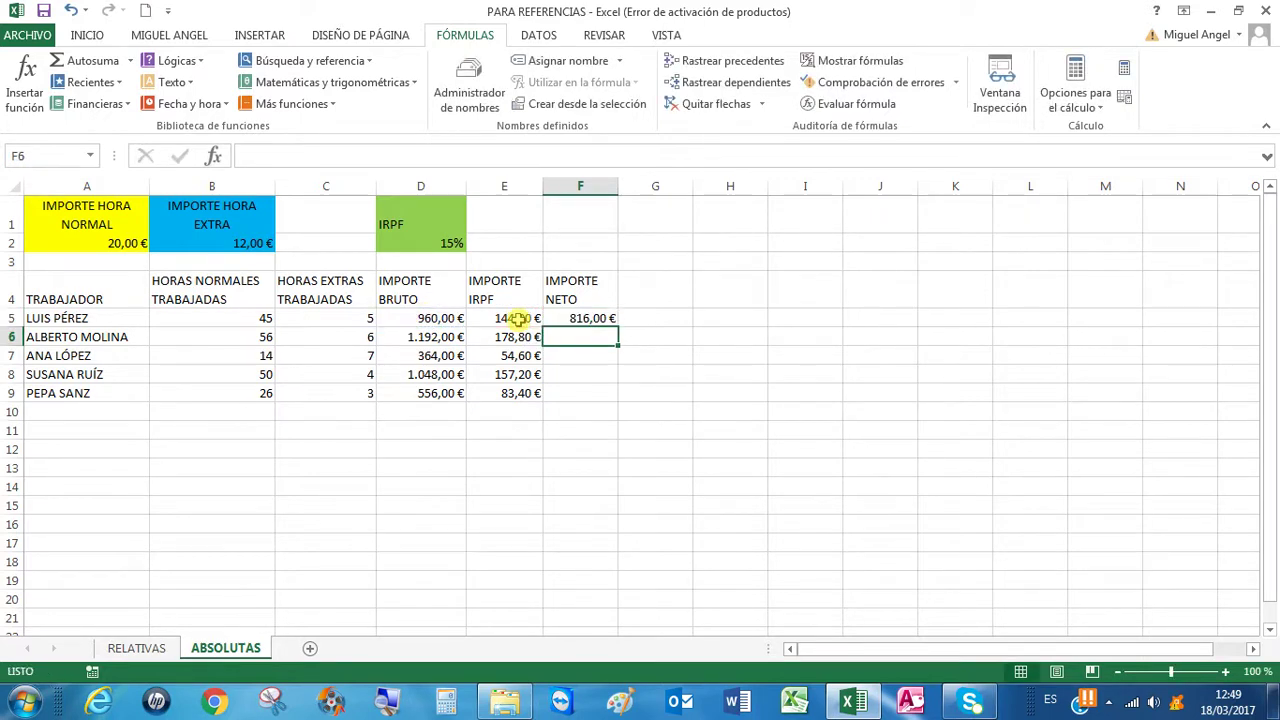
pyautogui.click(588, 318)
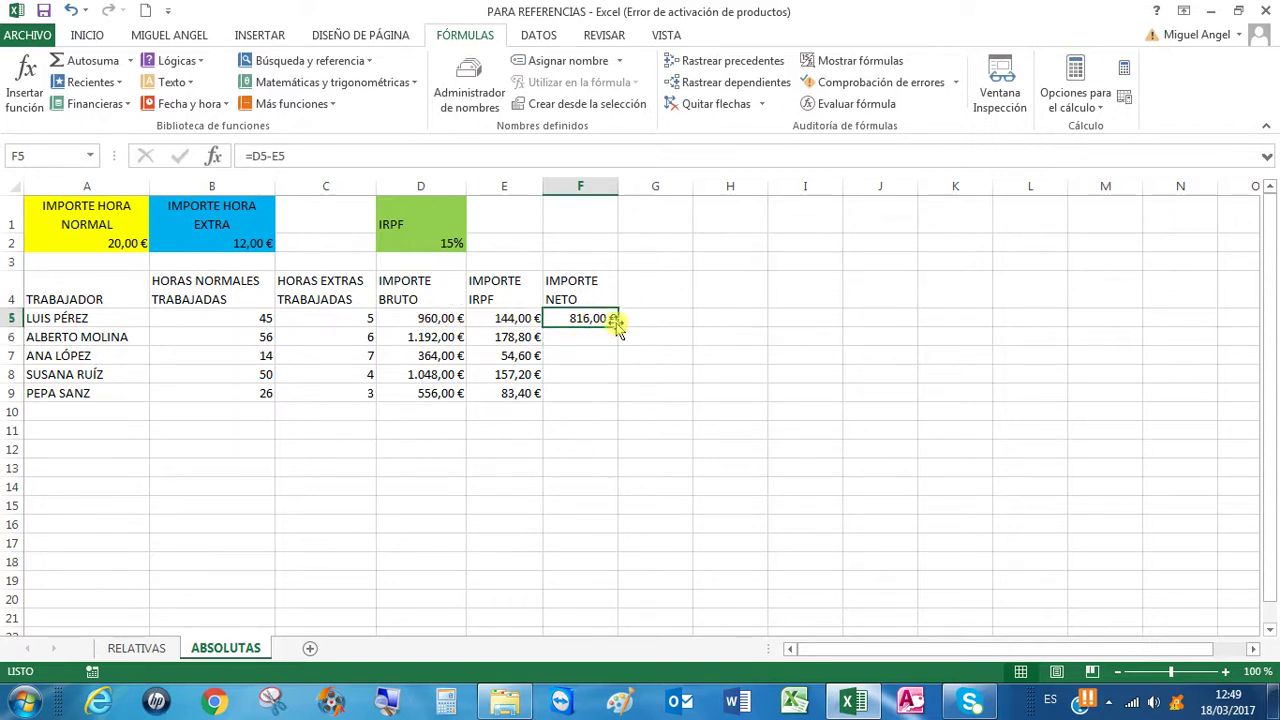
pyautogui.moveTo(618, 327); pyautogui.dragTo(612, 398)
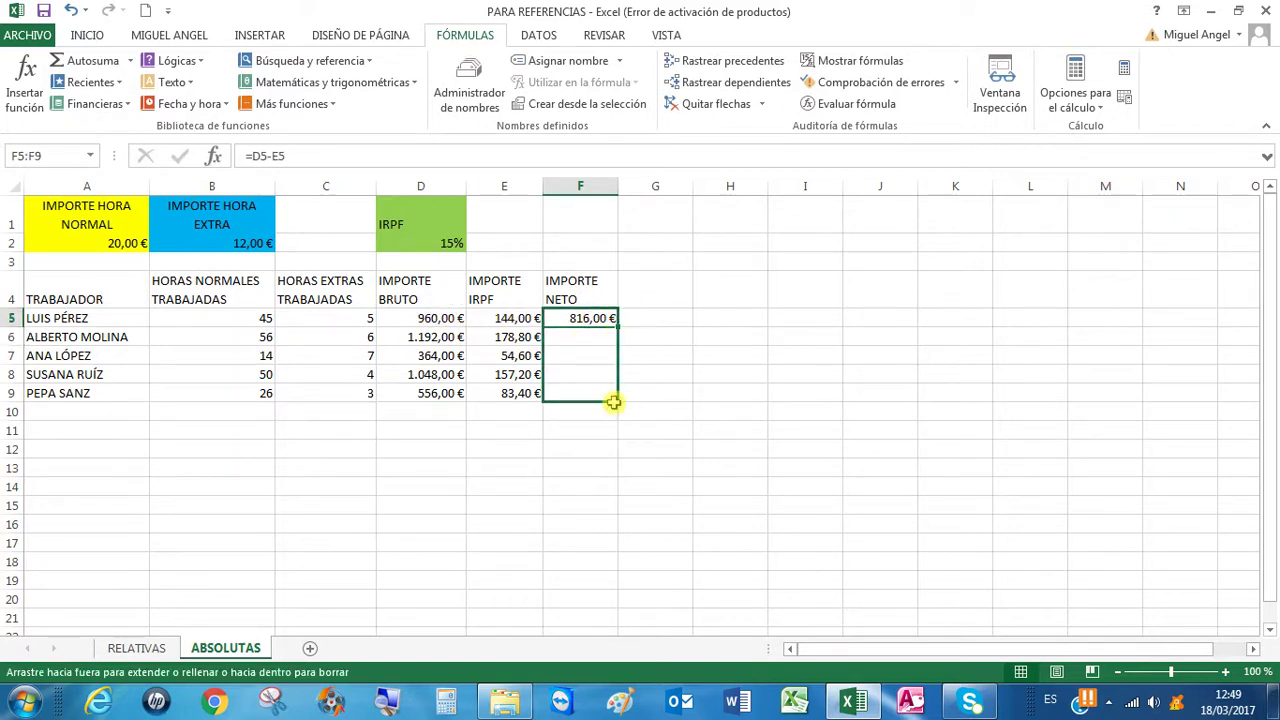
pyautogui.click(591, 392)
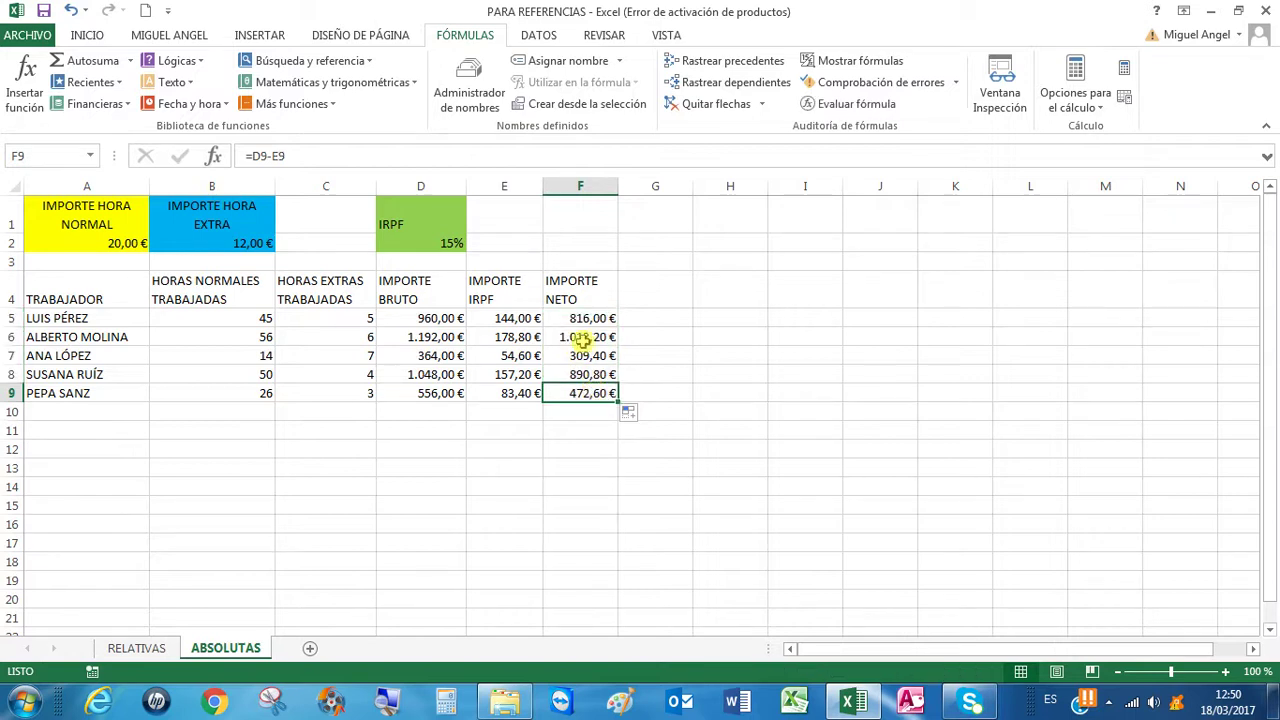
pyautogui.click(590, 332)
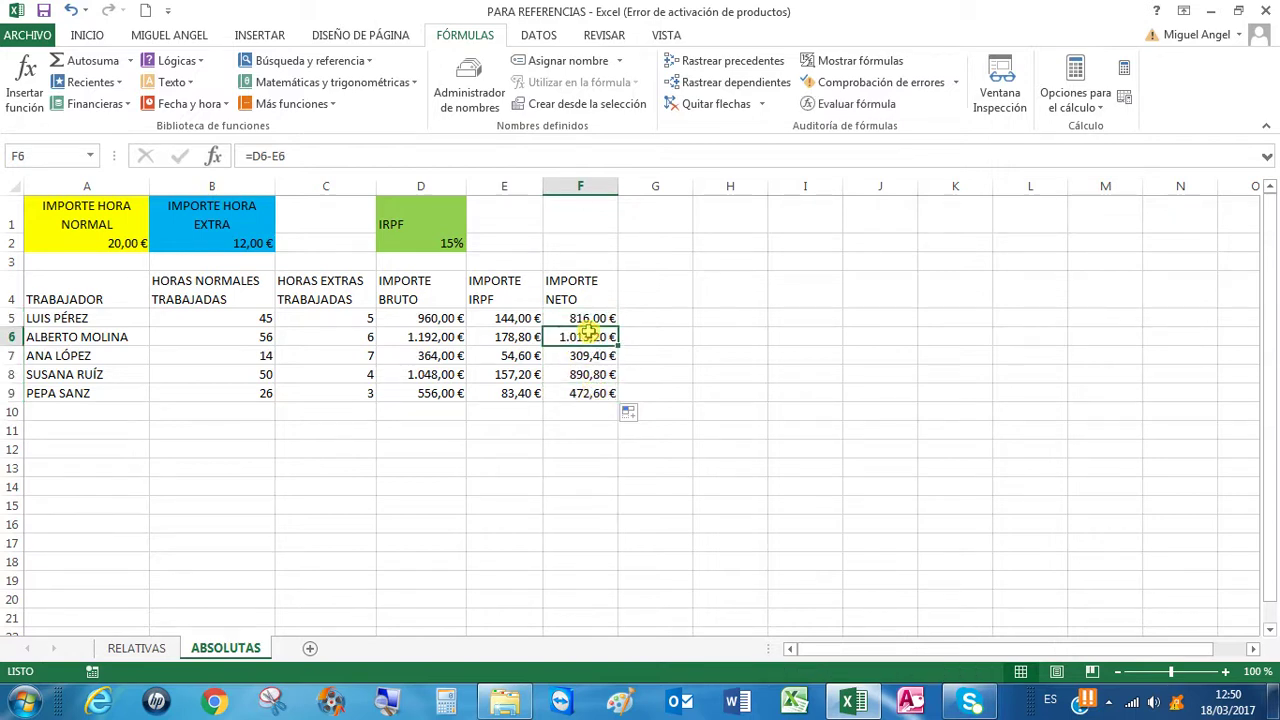